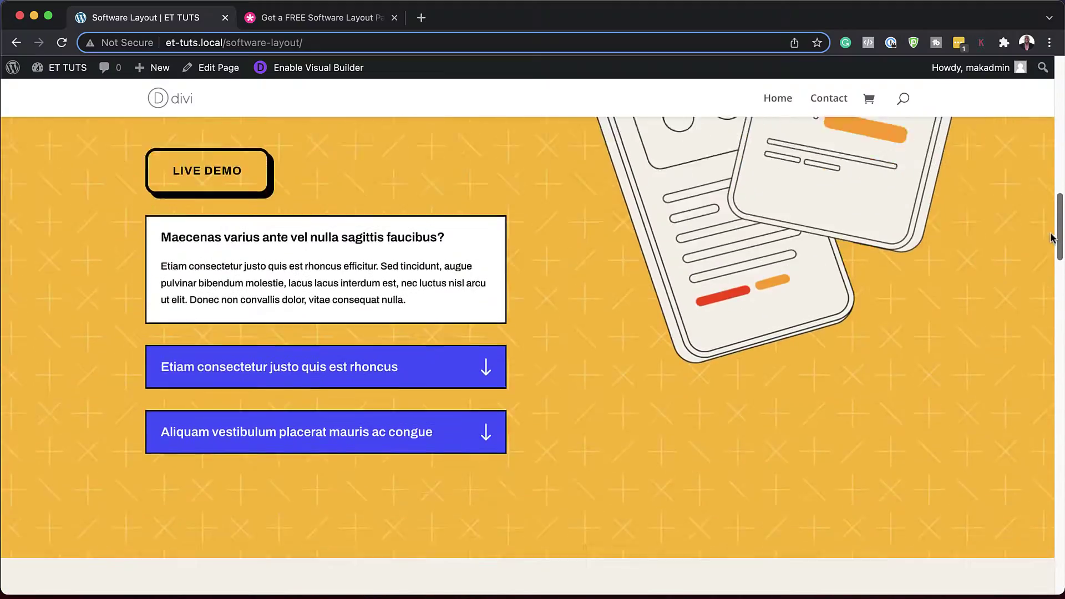
# - Scroll down the finished Software Layout page to preview the Blog section and its three post cards
pyautogui.scroll(-15, 1037, 344)
pyautogui.scroll(-5, 1035, 367)
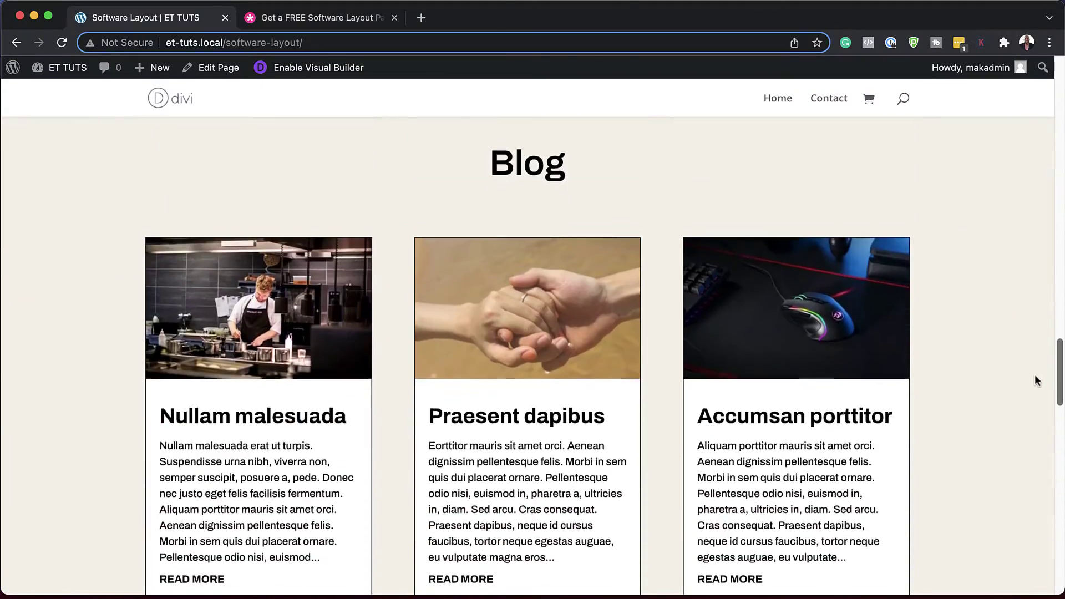
pyautogui.scroll(-1, 1034, 388)
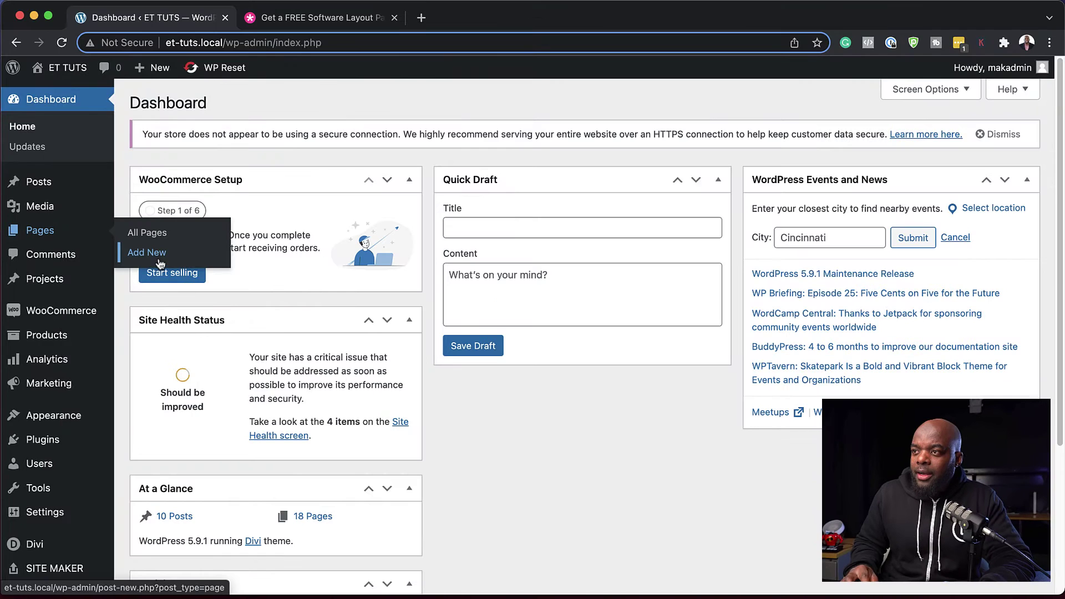
# - Create a new page titled 'Software Layout' and build it with the Divi Builder
pyautogui.click(159, 260)
pyautogui.write('Software Layout')
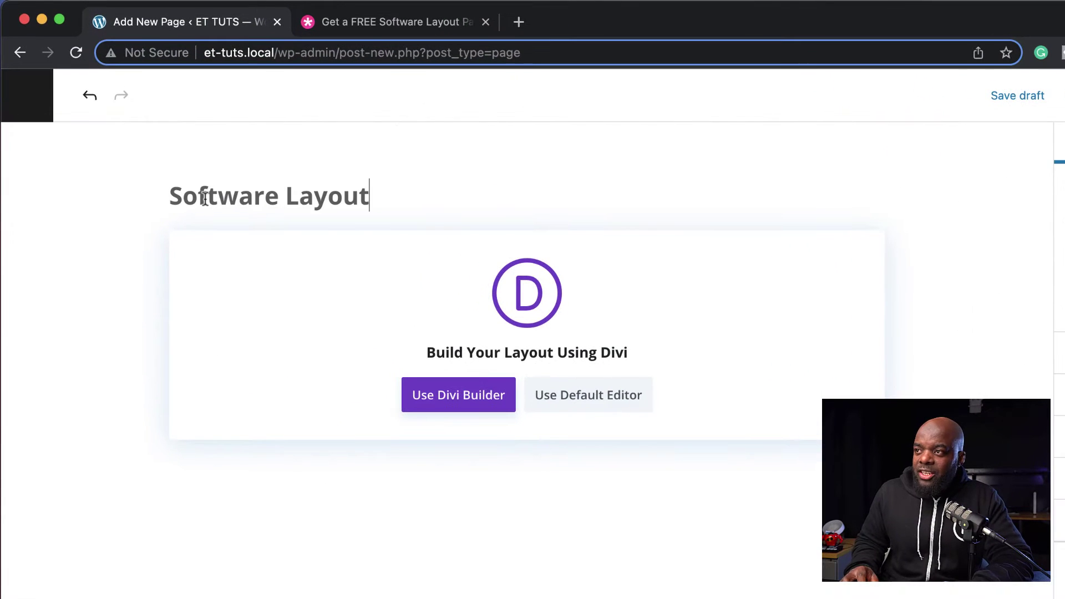
pyautogui.click(472, 399)
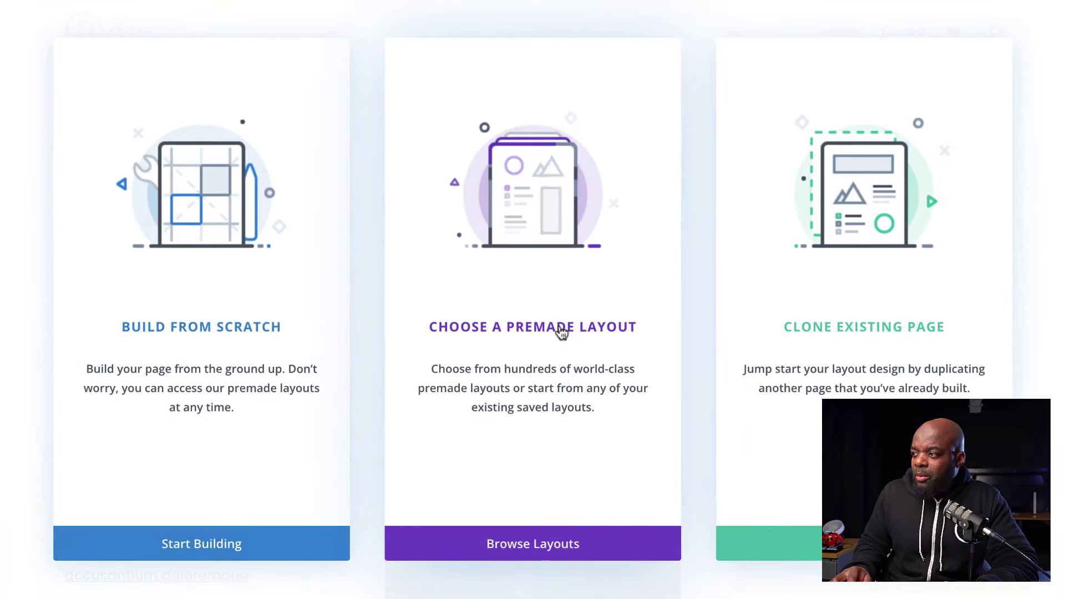
# - Browse the premade layouts filtered by the search 'Software Layout'
pyautogui.click(686, 431)
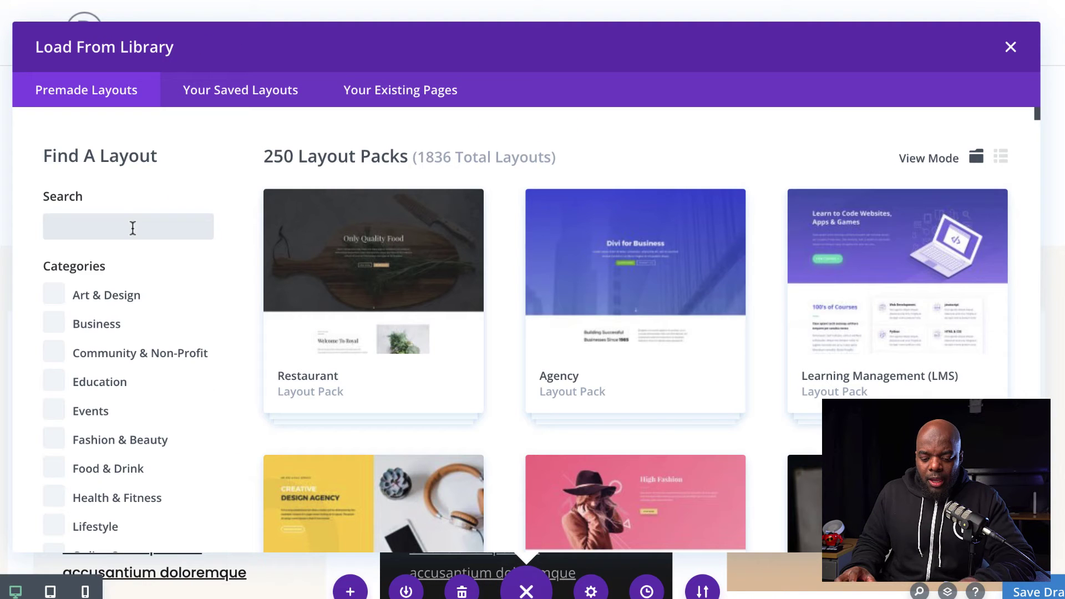
pyautogui.write('Software Layout')
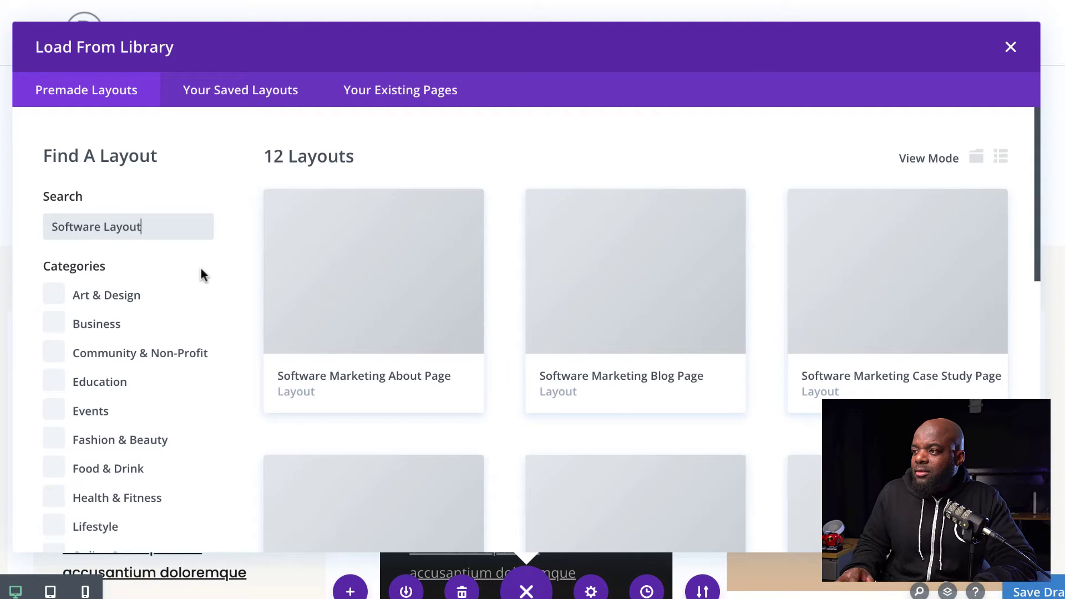
pyautogui.scroll(-3, 587, 289)
# - Apply the Software Home Page layout and scroll down to its free-trial sign-up section
pyautogui.click(625, 380)
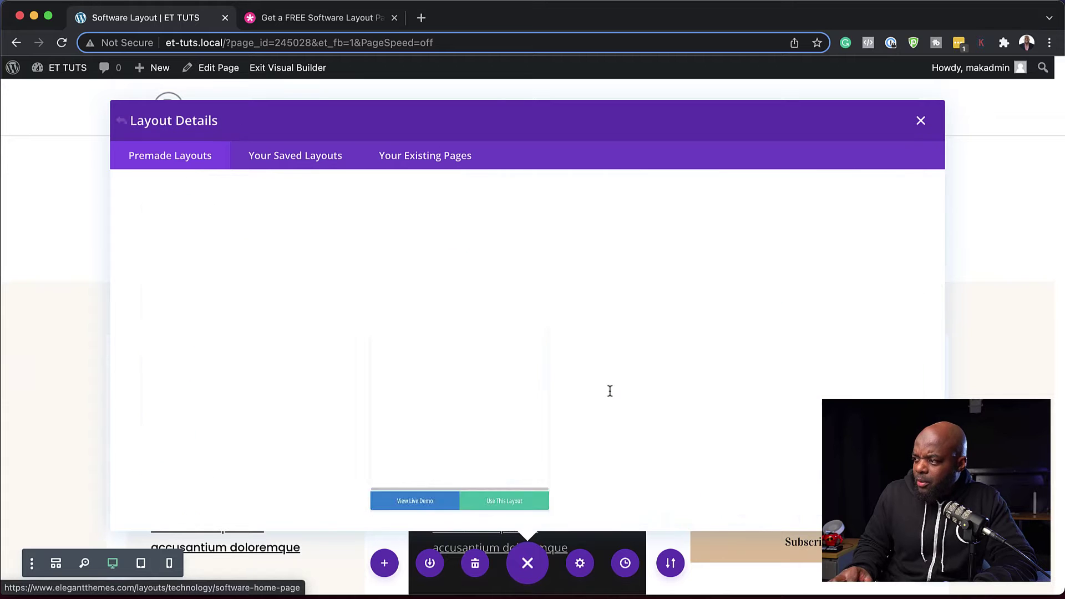
pyautogui.click(425, 463)
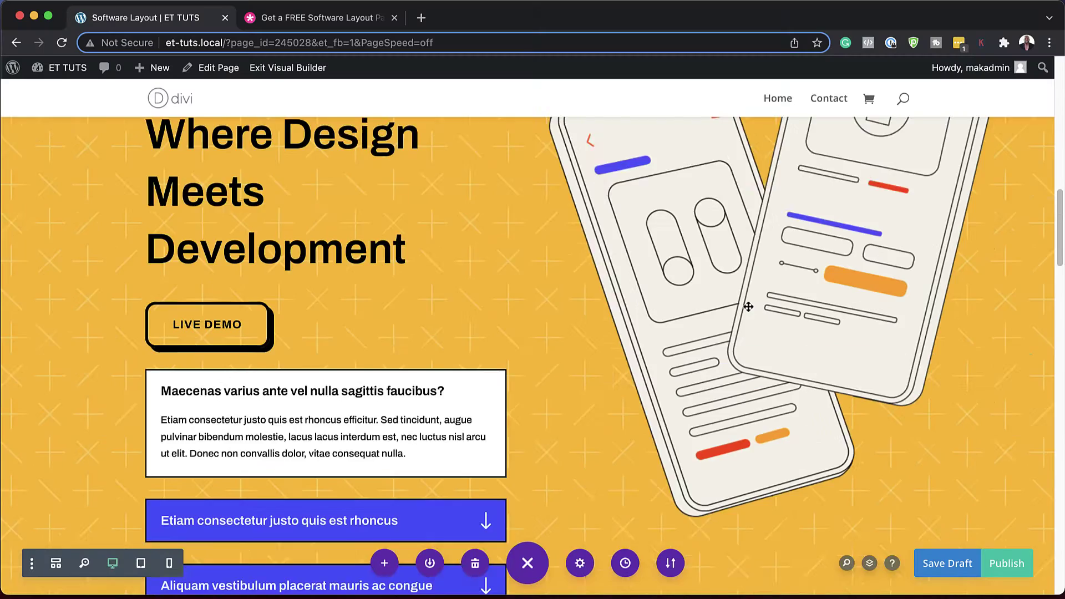
pyautogui.scroll(-5, 748, 307)
pyautogui.scroll(-10, 748, 306)
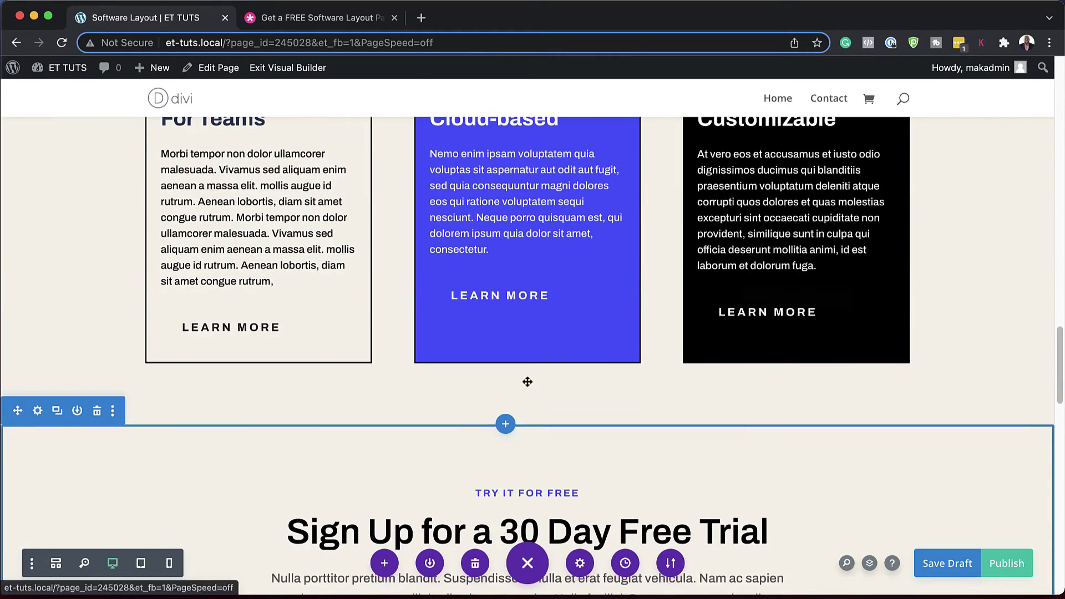
# - Insert a regular section below the feature cards with a one-column row and default Text module
pyautogui.click(505, 426)
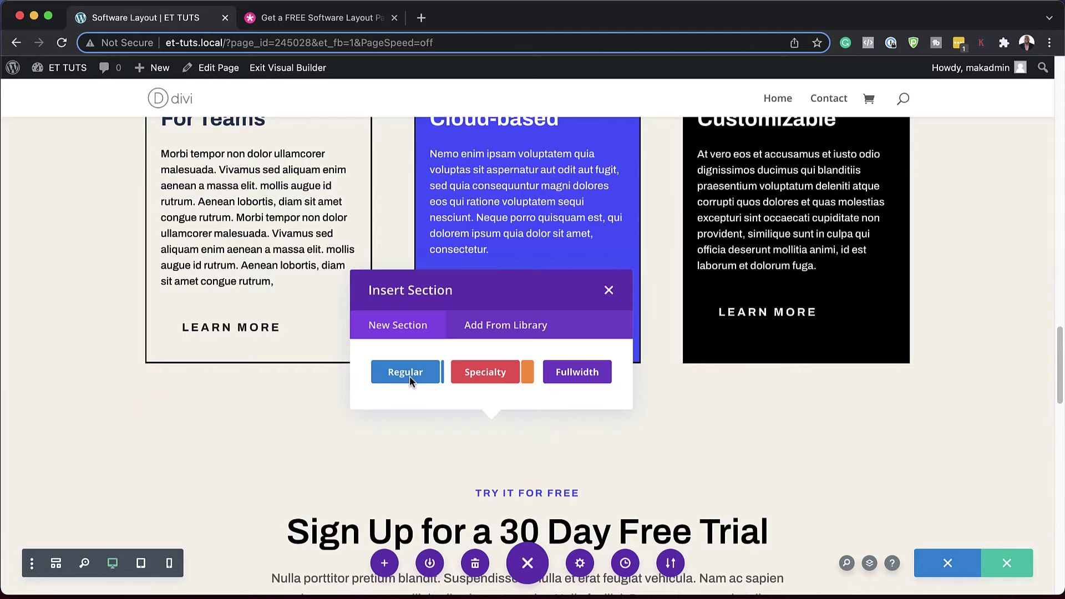
pyautogui.click(405, 372)
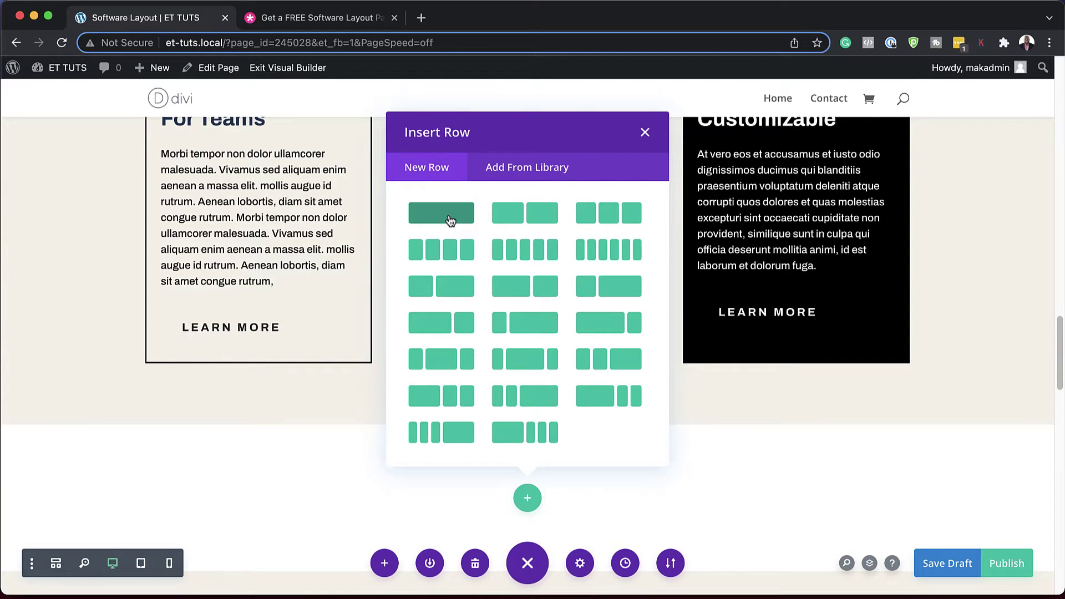
pyautogui.click(450, 221)
pyautogui.write('text')
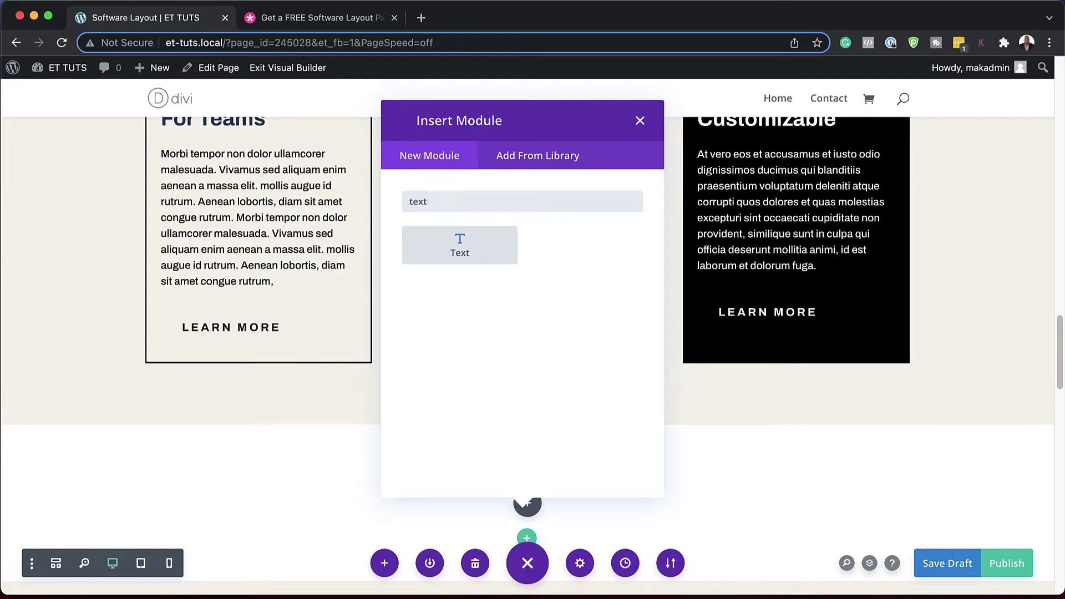
pyautogui.click(474, 260)
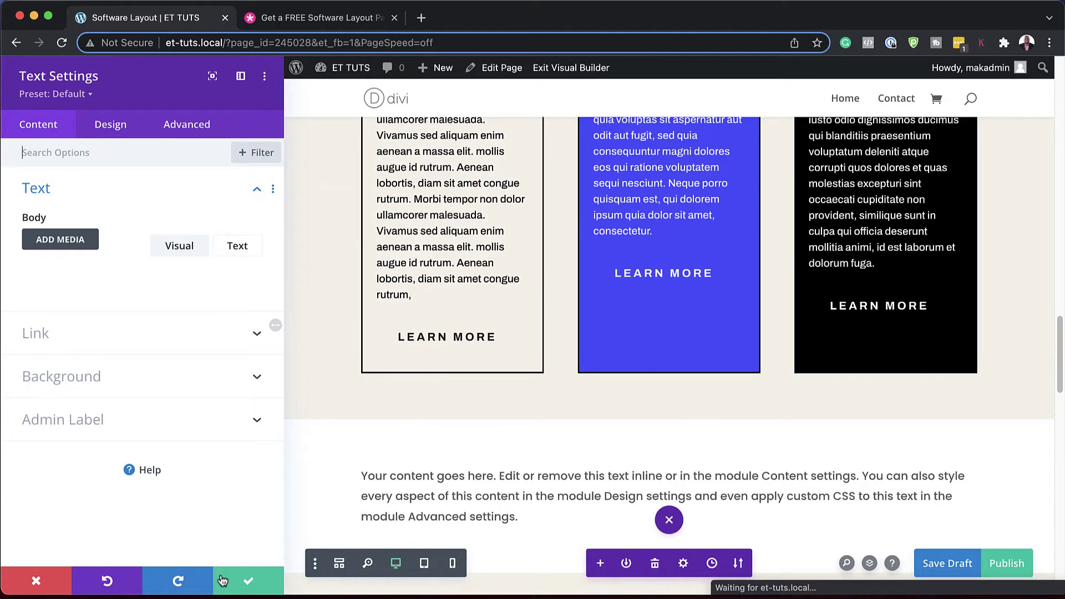
pyautogui.click(223, 580)
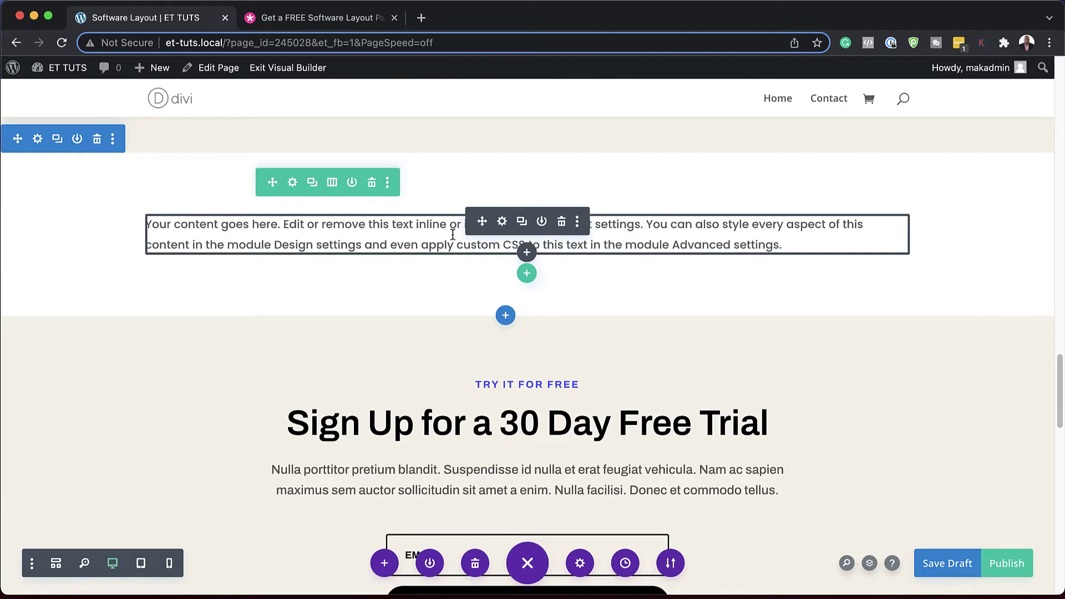
# - Add a one-column row under the text containing a Blog module
pyautogui.click(527, 275)
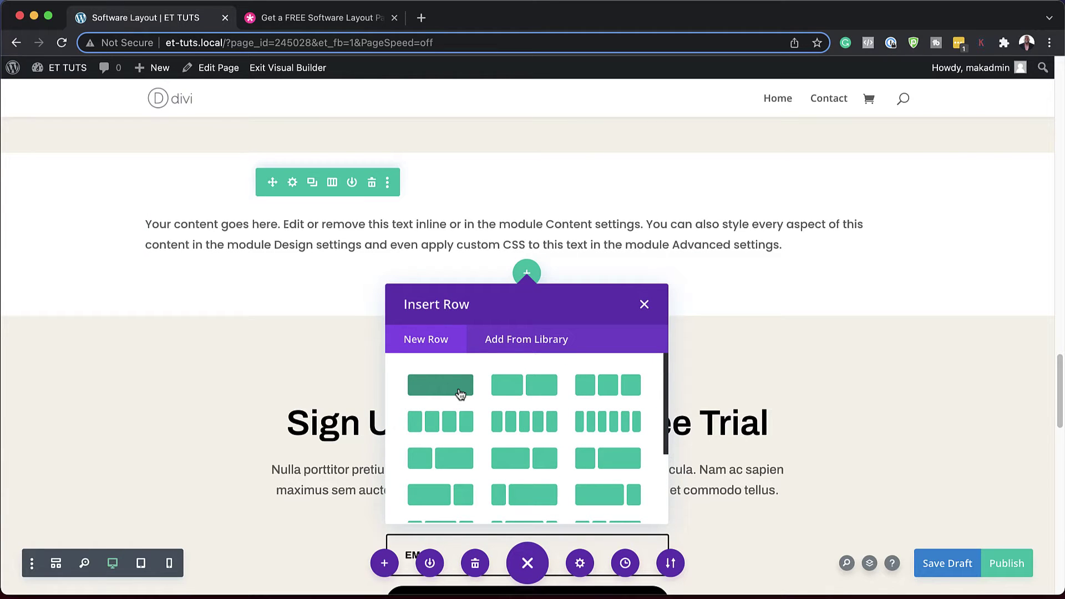
pyautogui.click(460, 393)
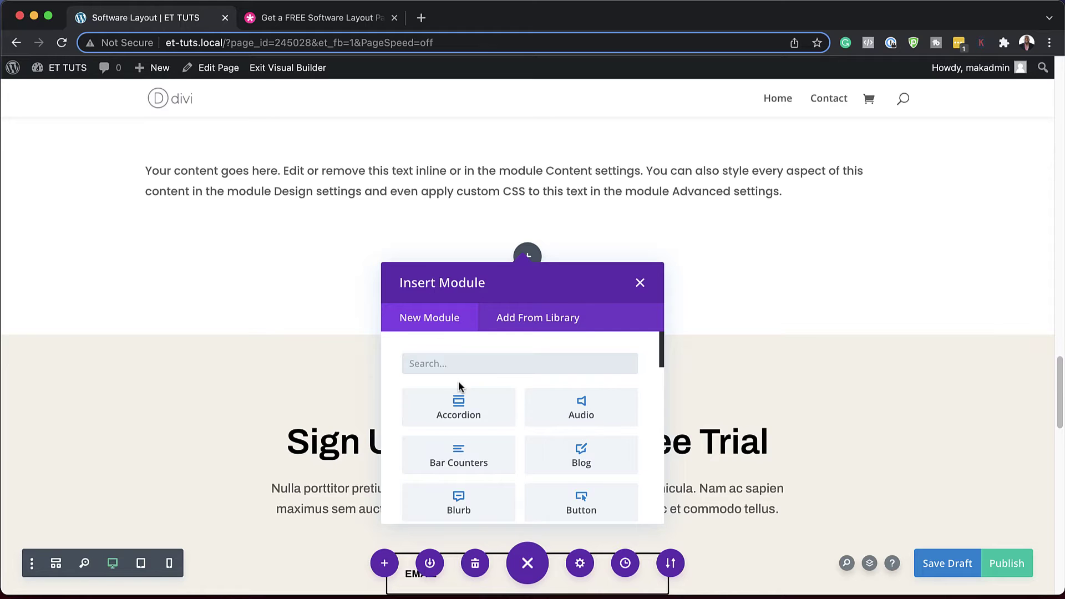
pyautogui.write('blo')
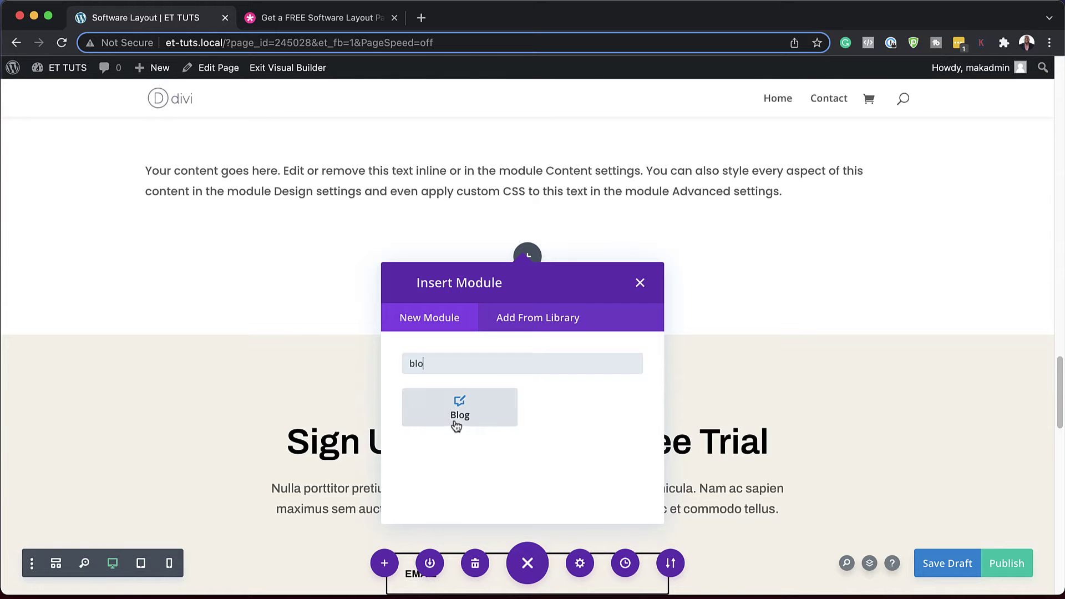
pyautogui.click(454, 420)
# - Set the Blog module's layout to Grid in its Design settings
pyautogui.click(111, 128)
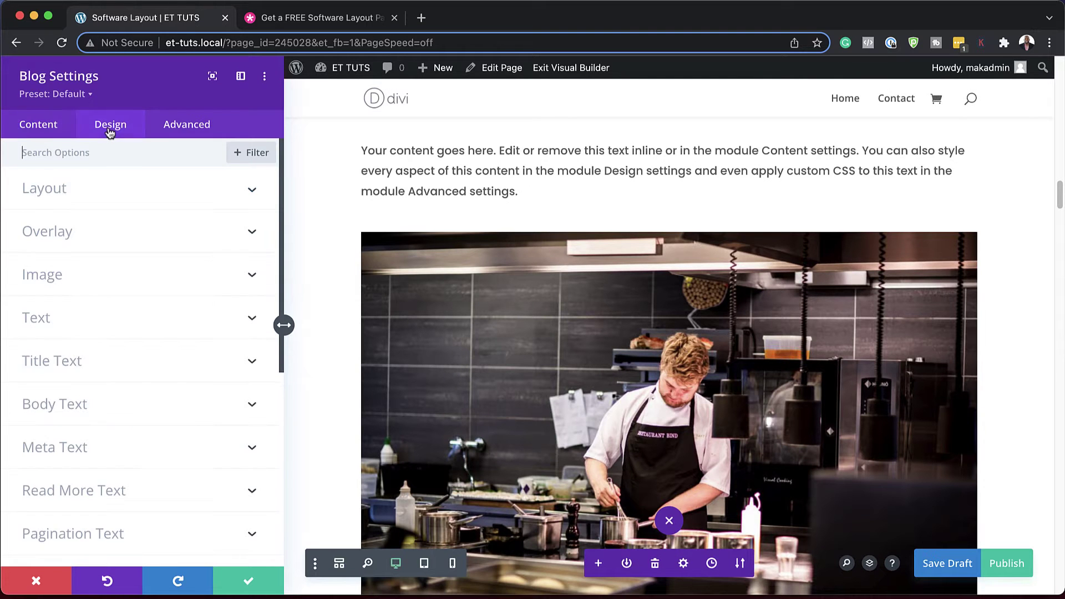
pyautogui.click(62, 192)
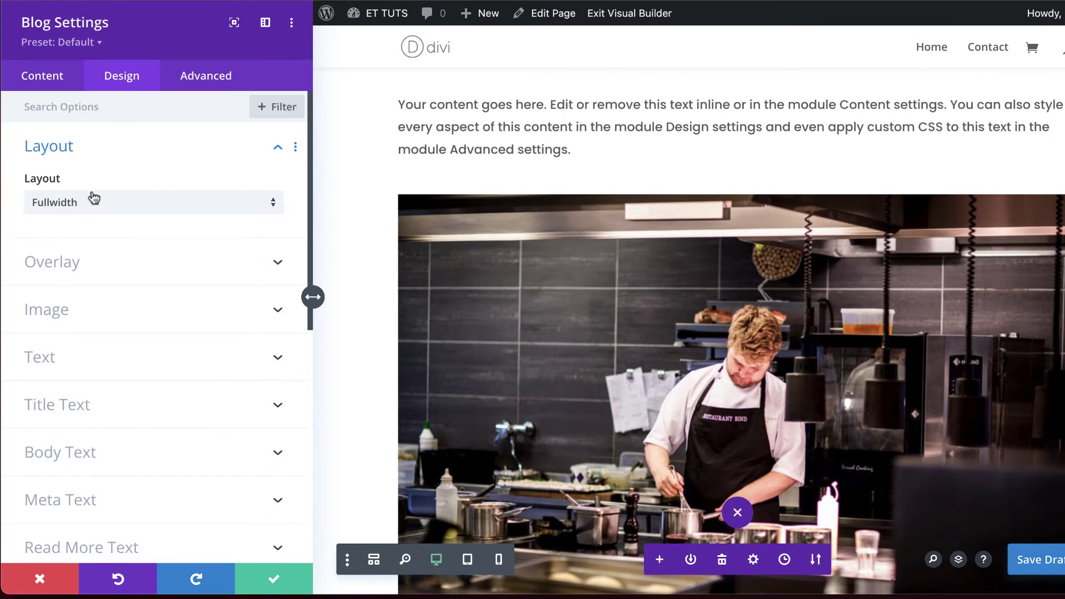
pyautogui.click(94, 200)
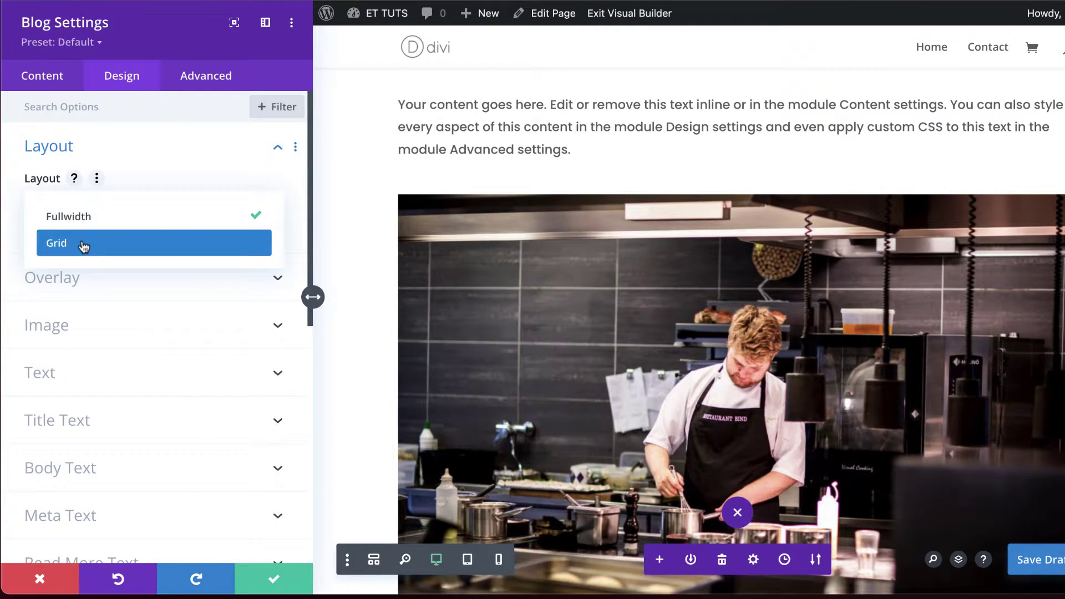
pyautogui.click(83, 245)
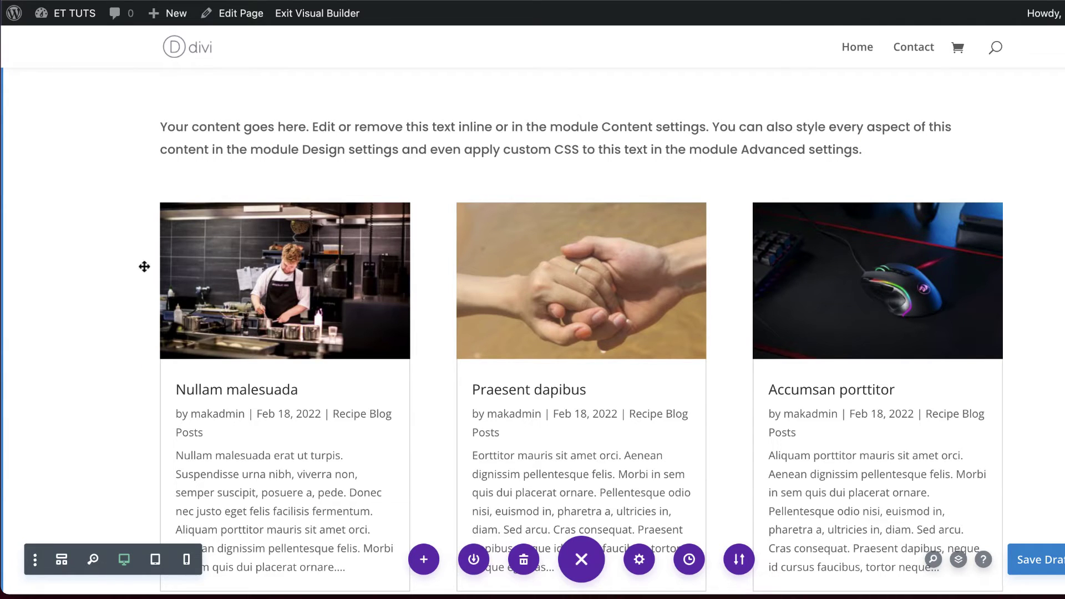
pyautogui.scroll(4, 161, 290)
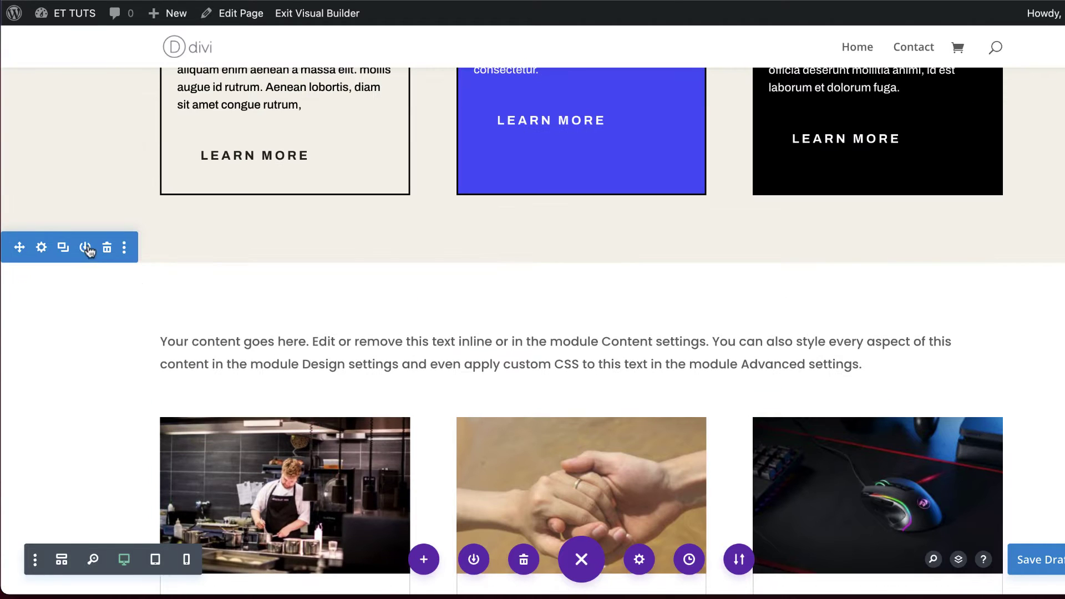
# - Give the new section a cream #f6f1ea background colour and save
pyautogui.click(41, 251)
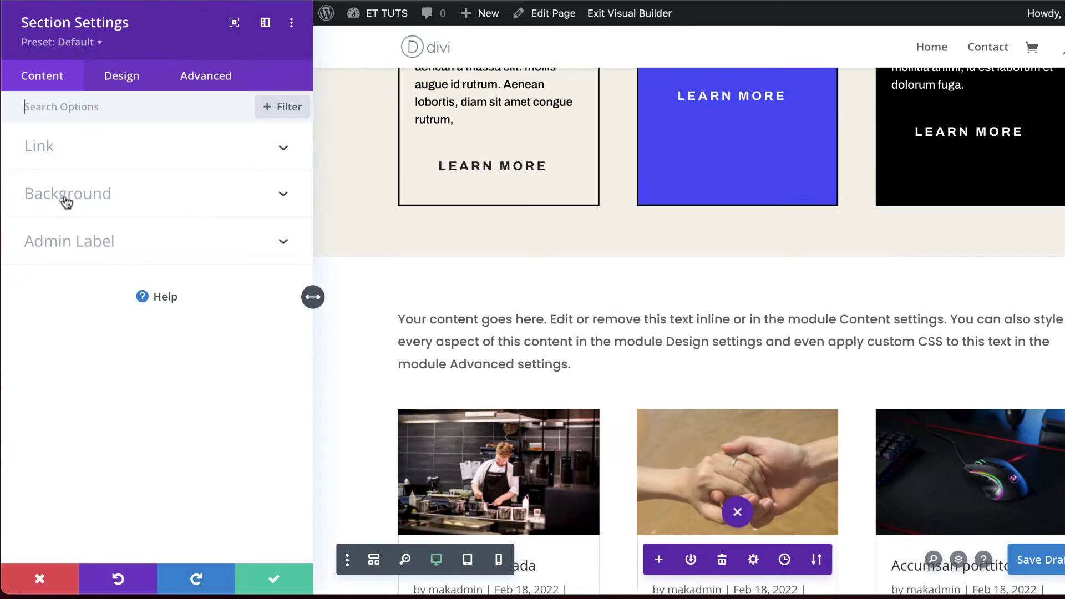
pyautogui.click(66, 202)
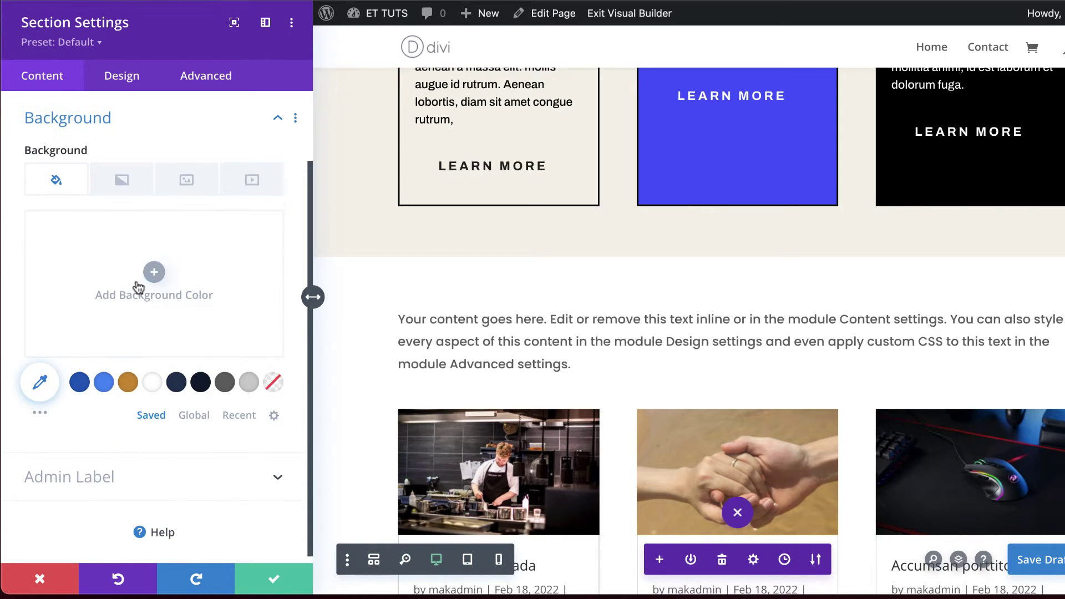
pyautogui.click(153, 272)
pyautogui.click(60, 232)
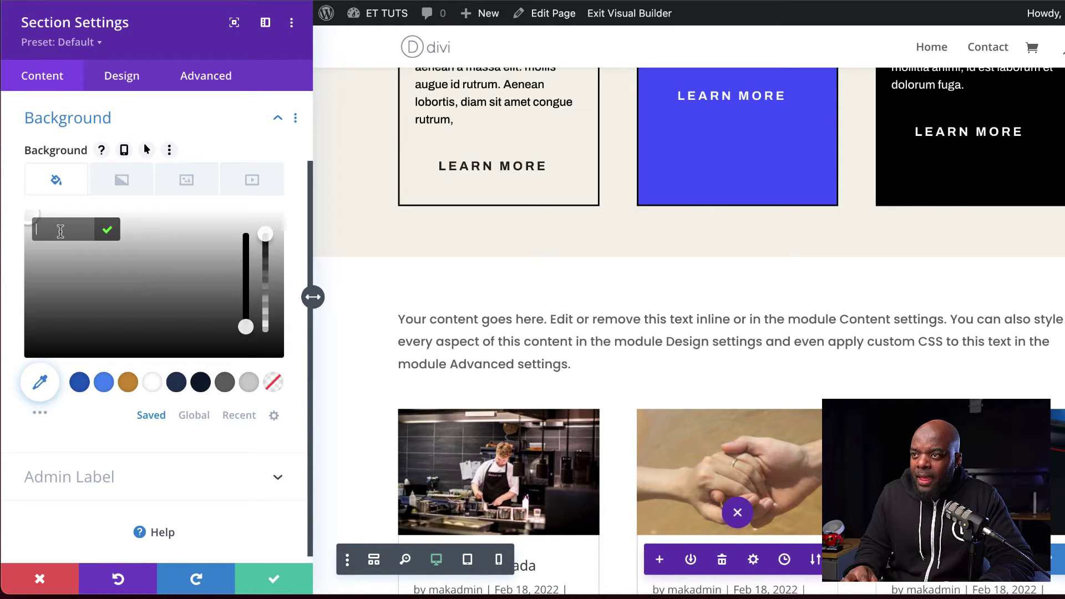
pyautogui.write('#f6f1ea')
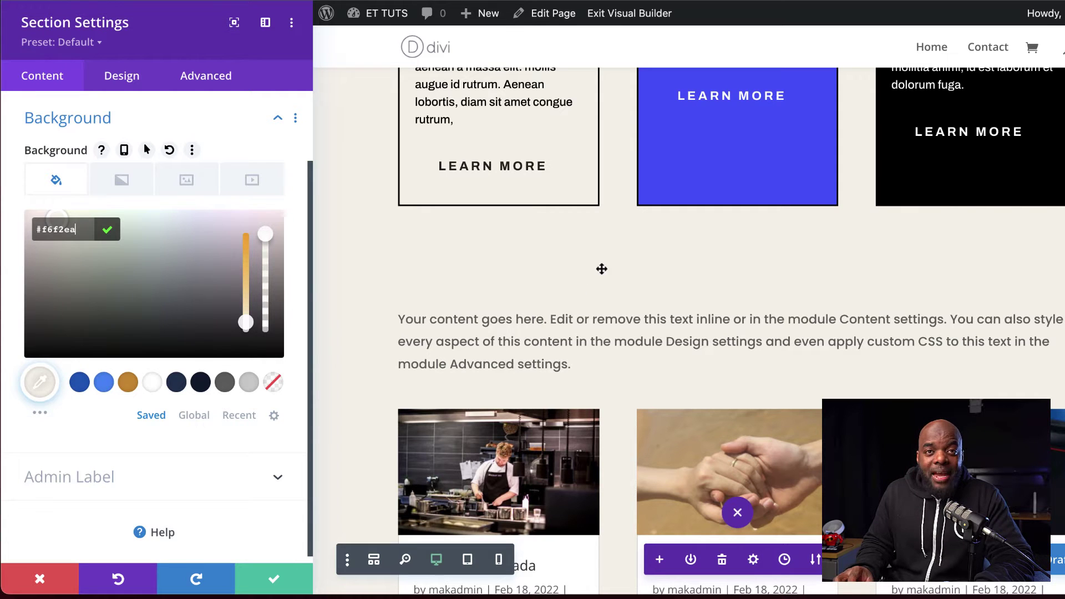
pyautogui.click(273, 577)
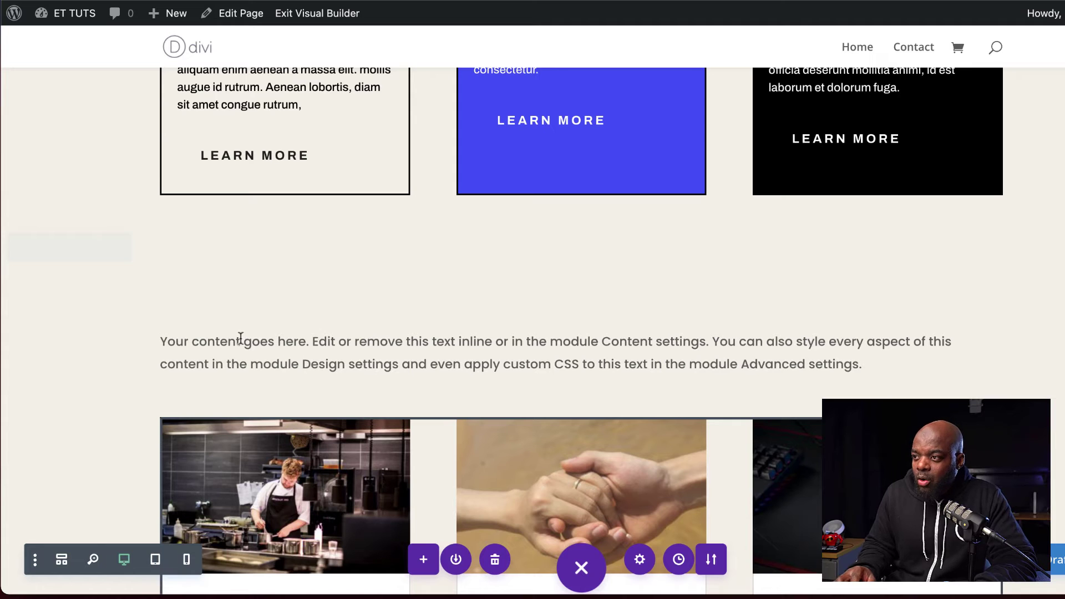
# - Set the text row's maximum width to 800px and save
pyautogui.moveTo(183, 340)
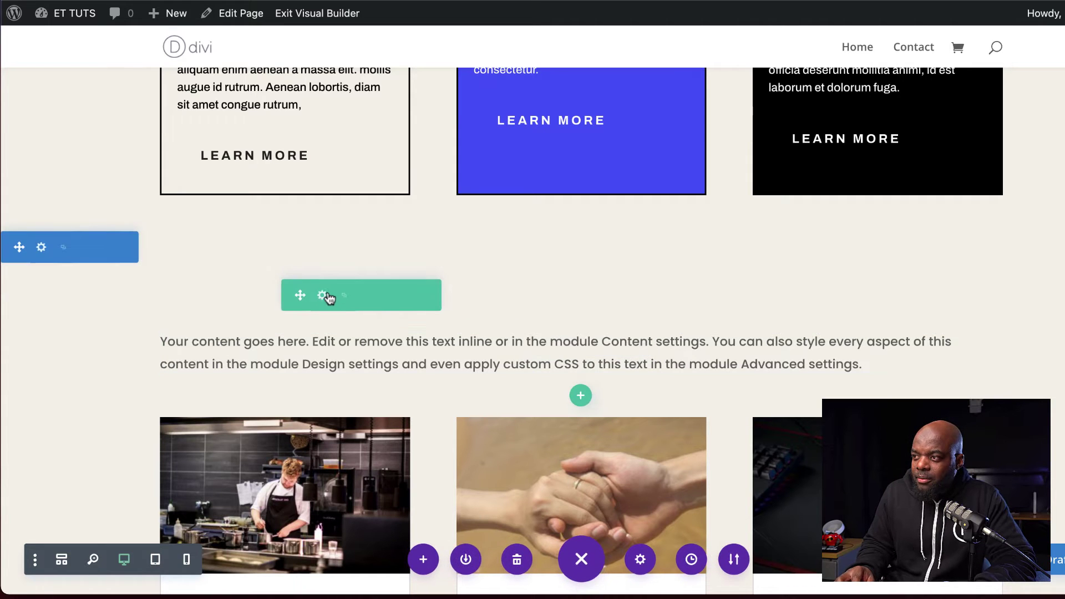
pyautogui.click(324, 299)
pyautogui.click(120, 78)
pyautogui.click(111, 150)
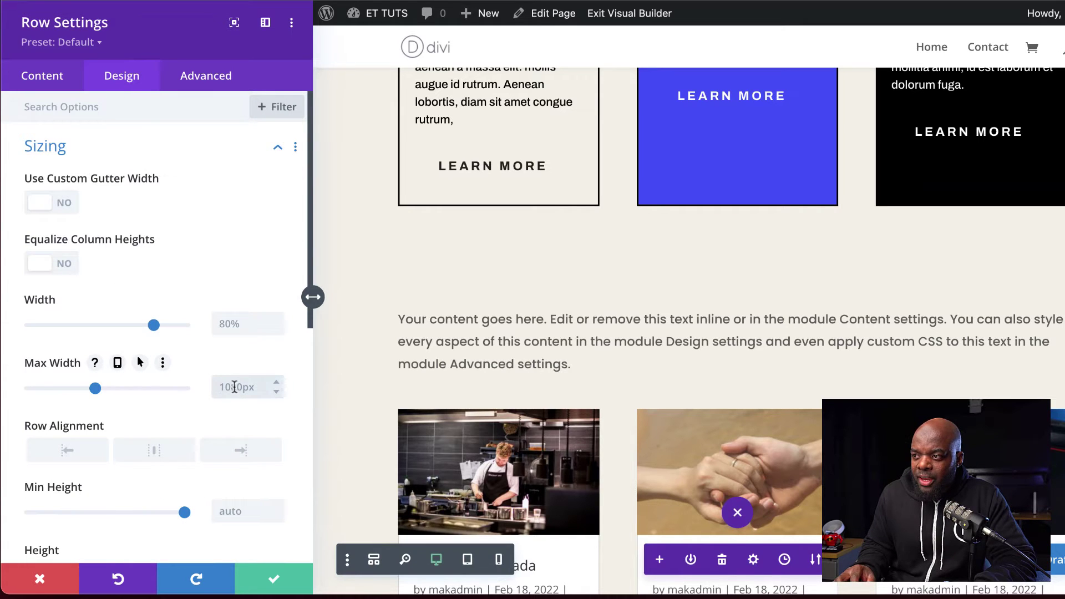
pyautogui.click(235, 387)
pyautogui.write('800px')
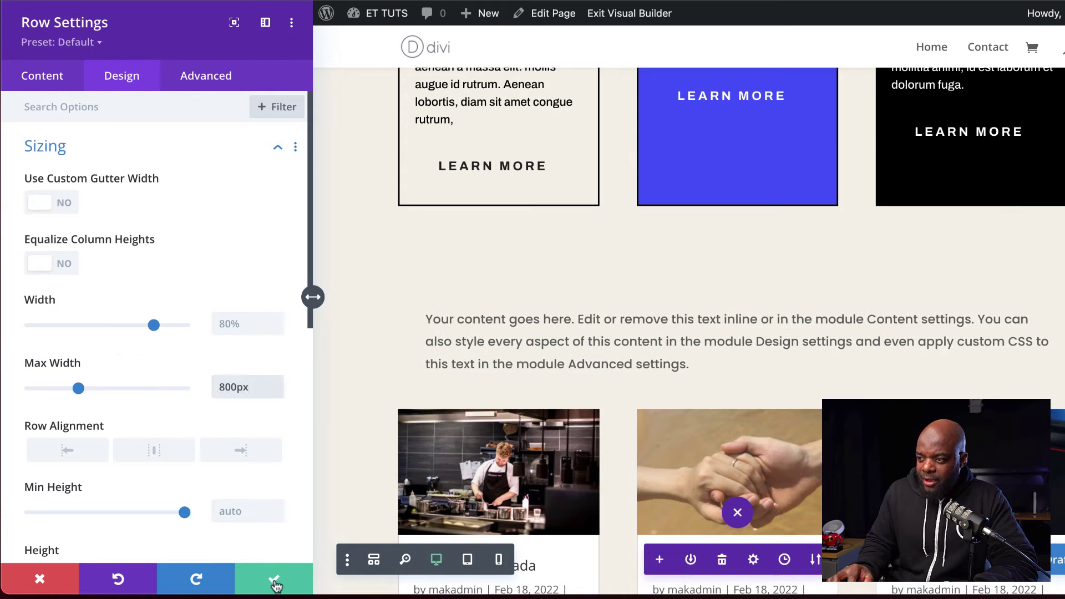
pyautogui.click(273, 578)
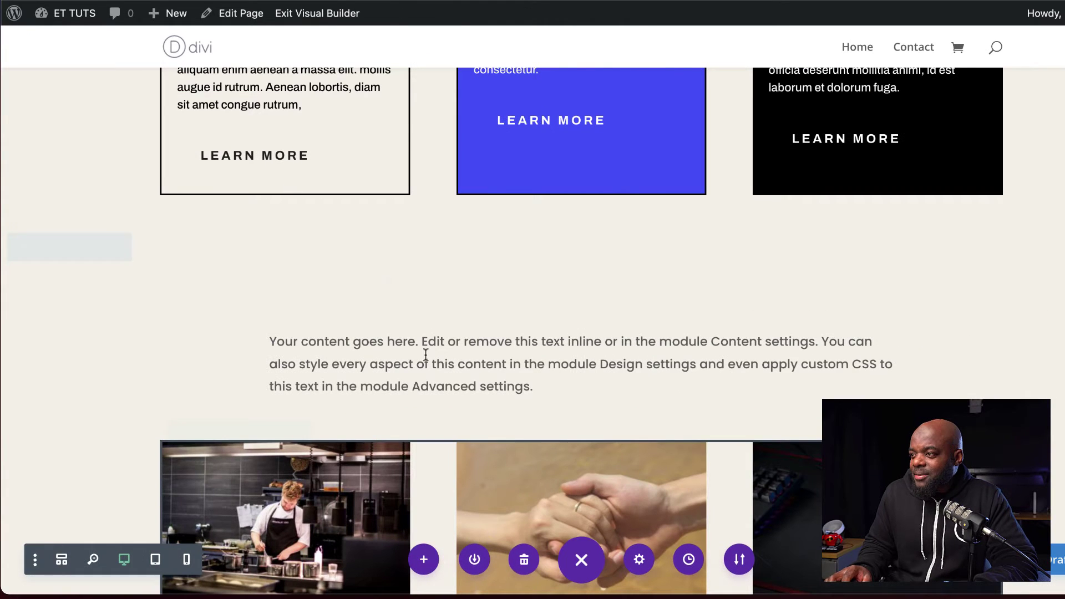
# - Replace the Text module's placeholder copy with 'Blog' and format it as Heading 2
pyautogui.click(553, 342)
pyautogui.moveTo(205, 407); pyautogui.dragTo(22, 312)
pyautogui.write('B')
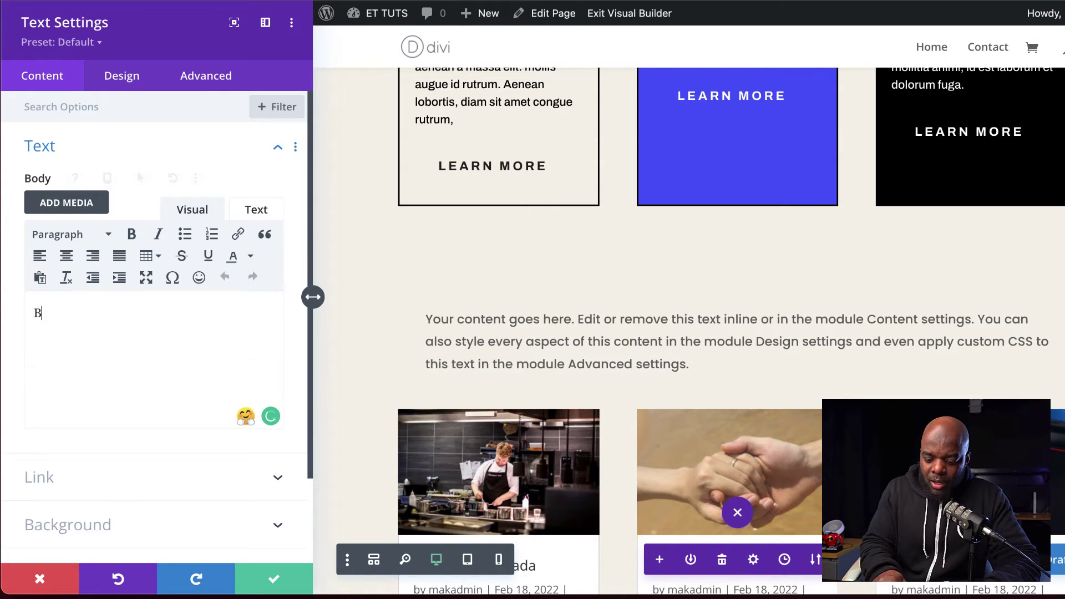
pyautogui.write('log')
pyautogui.moveTo(65, 311); pyautogui.dragTo(29, 311)
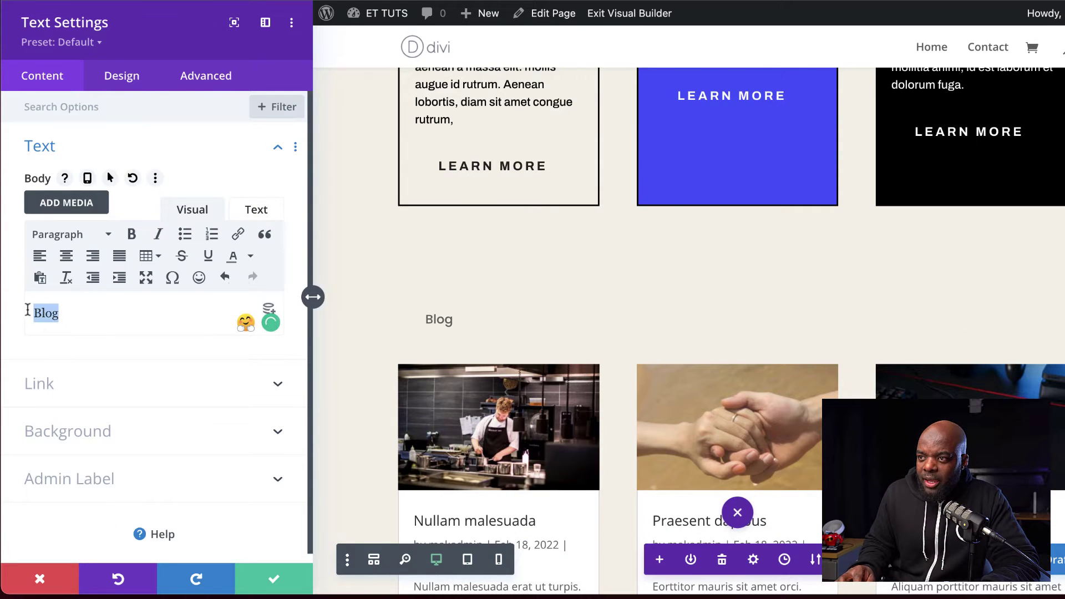
pyautogui.click(82, 239)
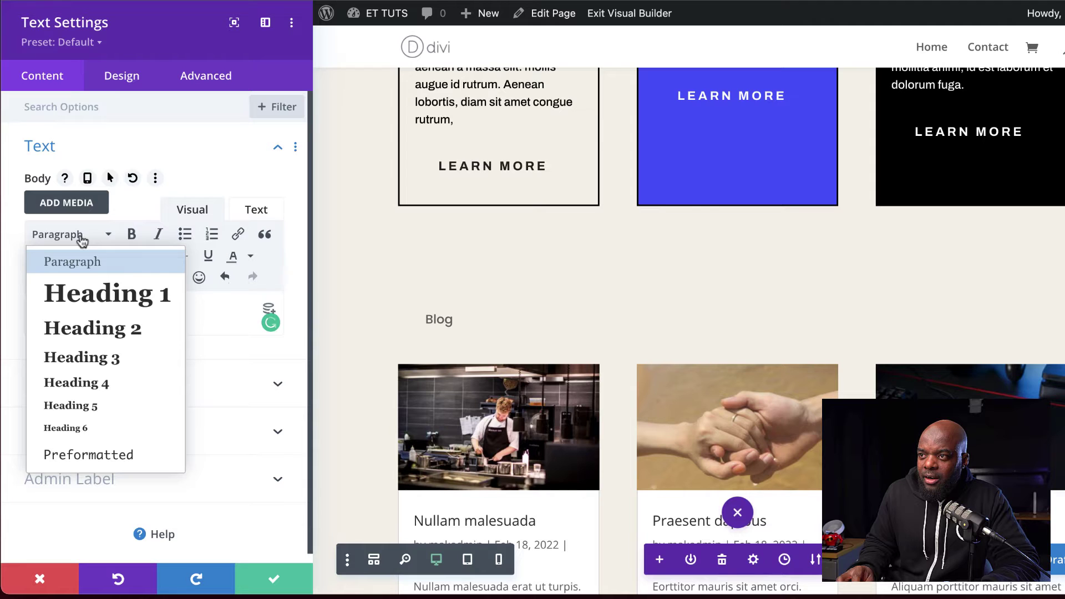
pyautogui.click(111, 334)
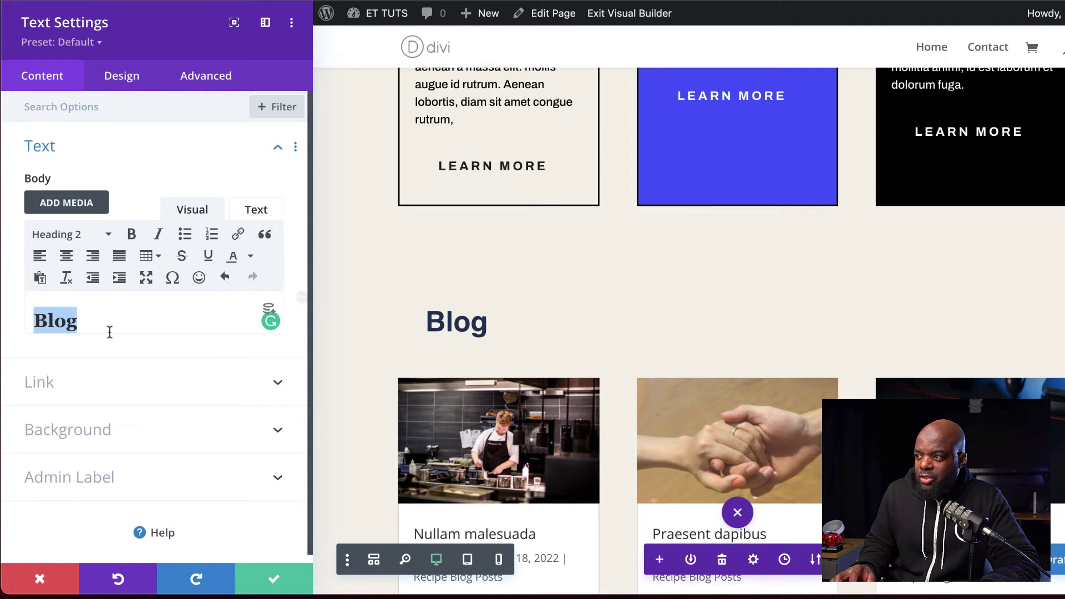
pyautogui.click(122, 76)
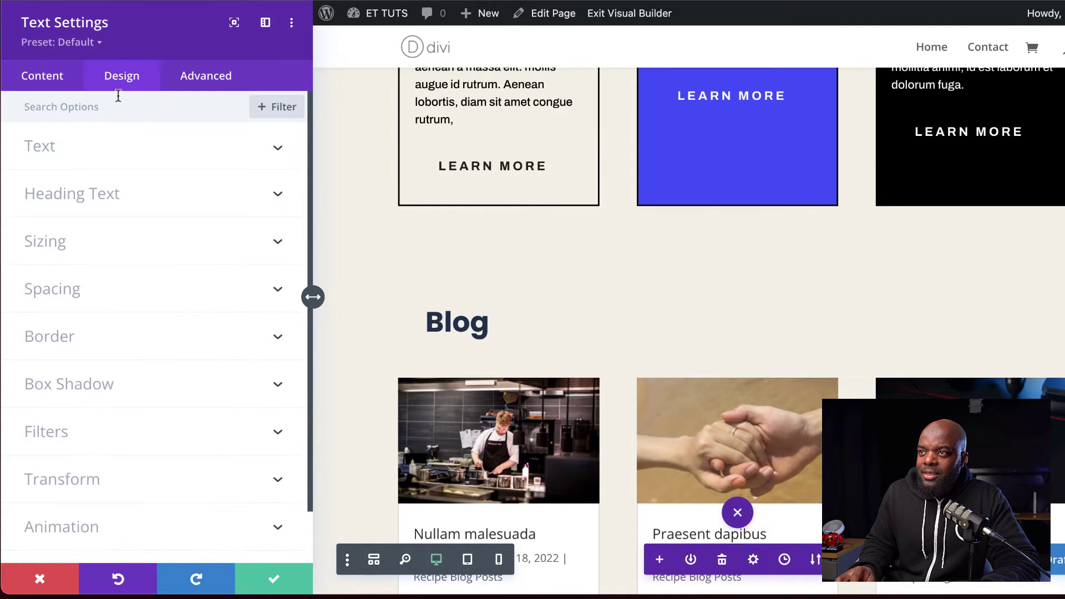
# - Style the H2 heading text in Archivo Semi Bold with colour #010101
pyautogui.click(91, 193)
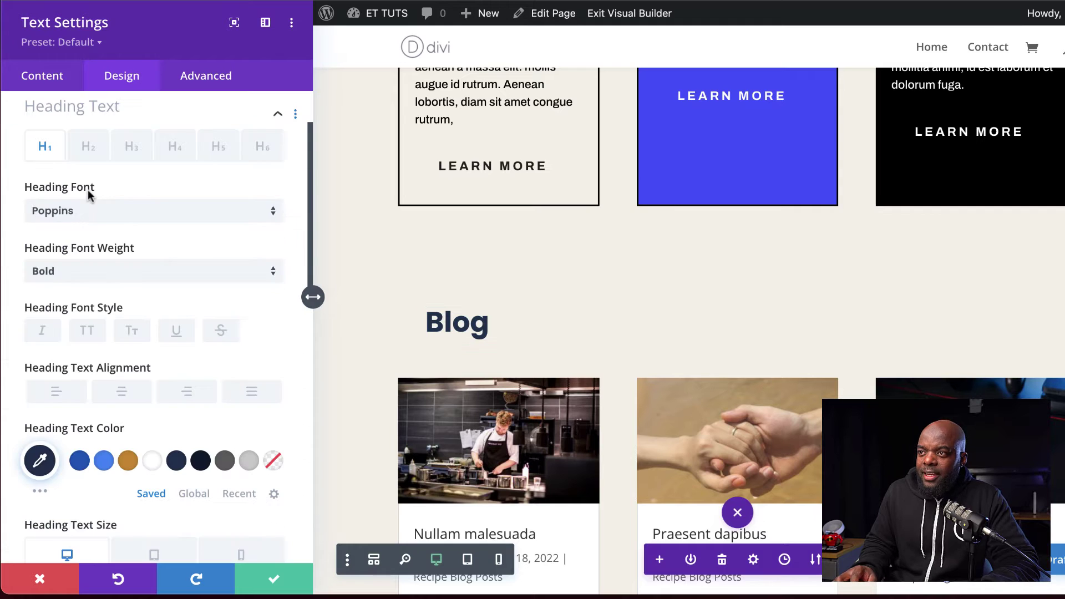
pyautogui.click(89, 157)
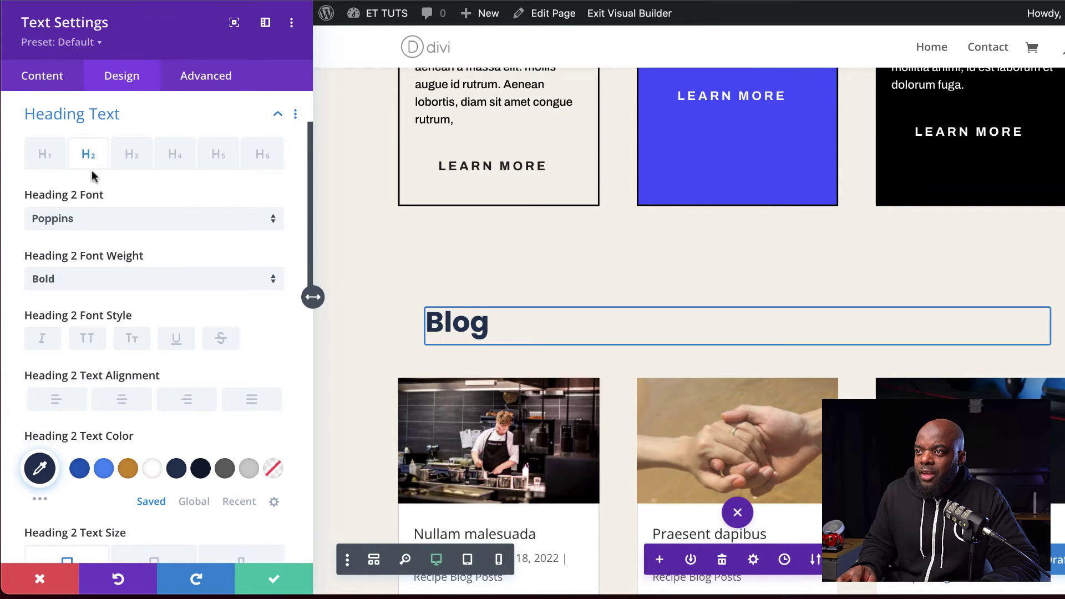
pyautogui.click(94, 223)
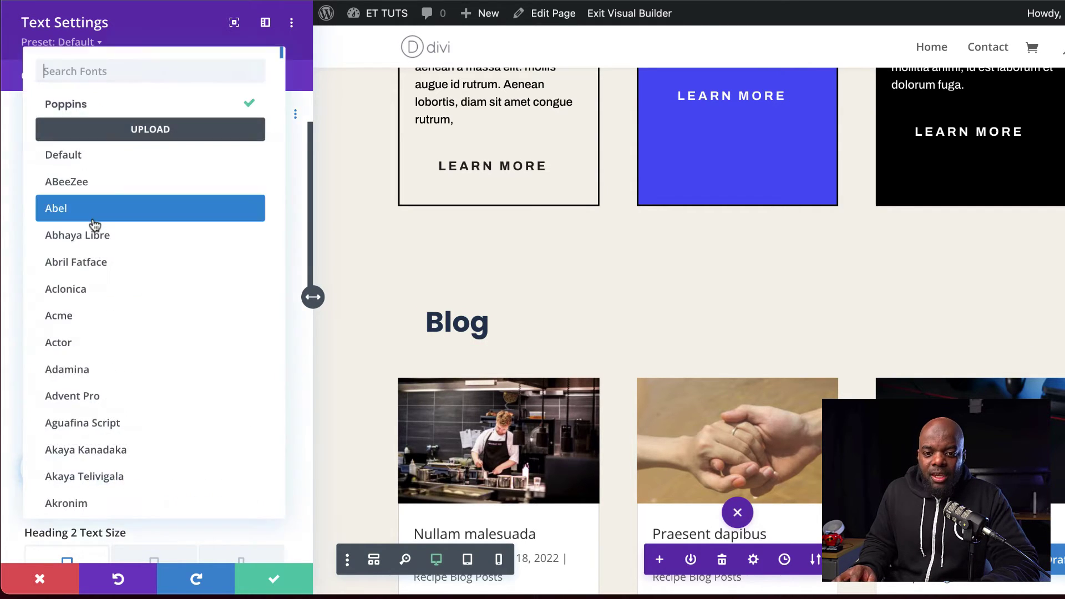
pyautogui.write('archi')
pyautogui.click(81, 133)
pyautogui.click(105, 279)
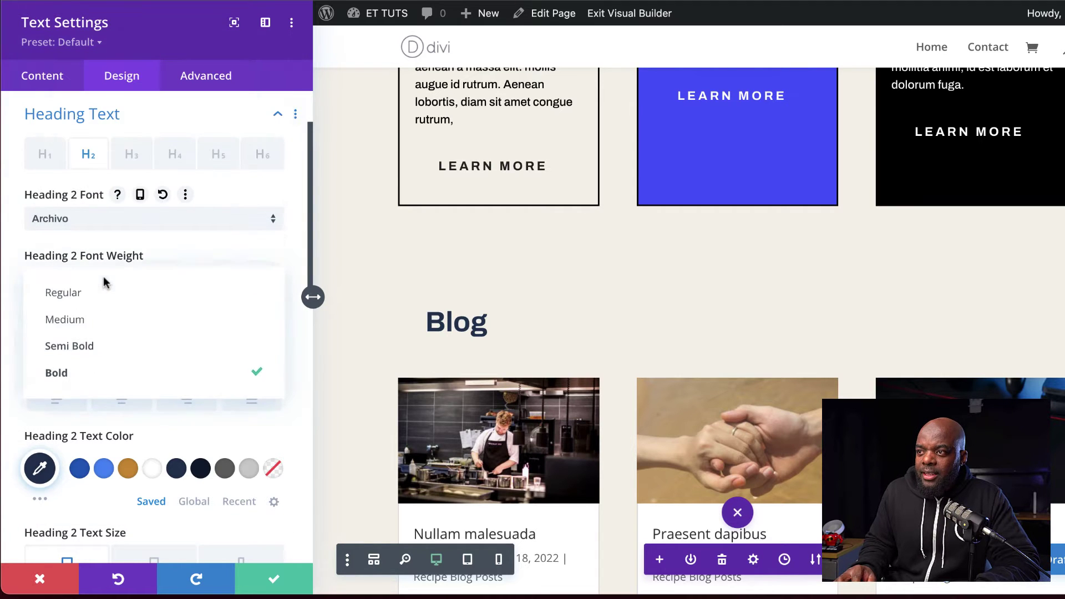
pyautogui.click(116, 346)
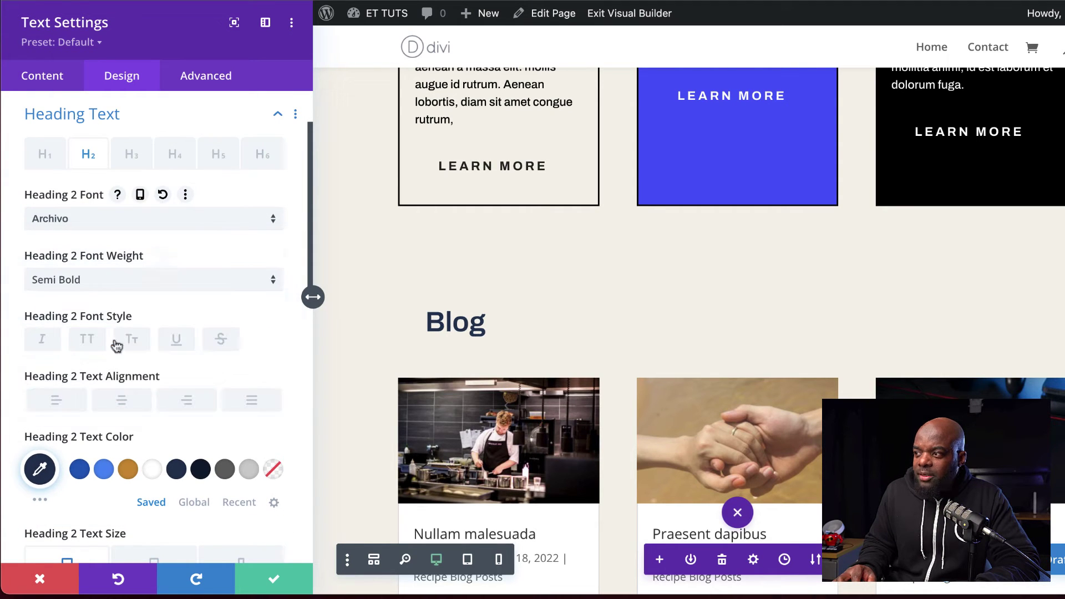
pyautogui.click(39, 469)
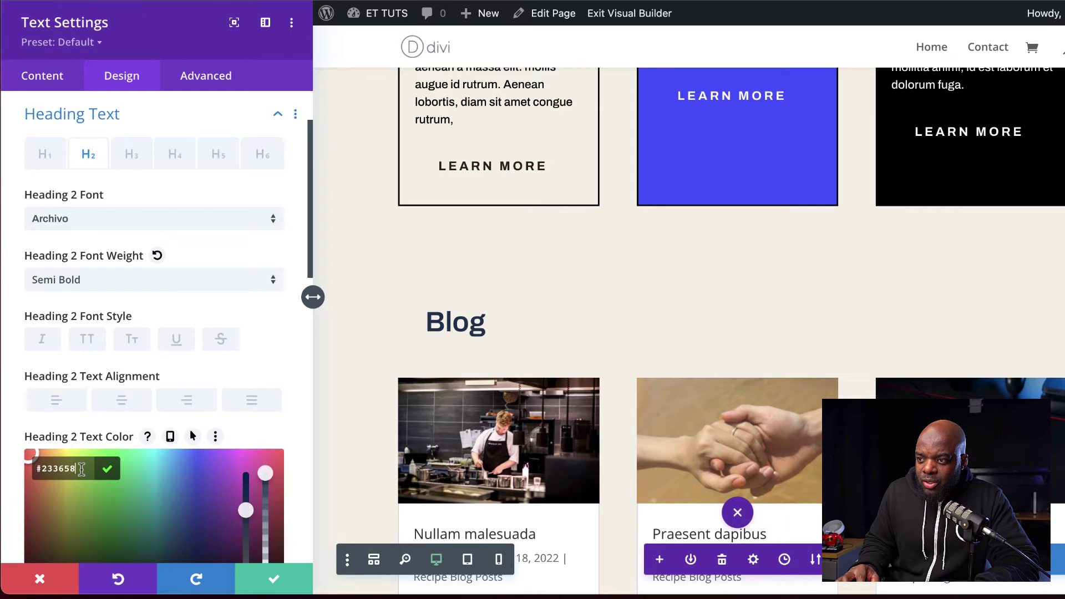
pyautogui.hotkey('ctrl', 'a')
pyautogui.write('#010101')
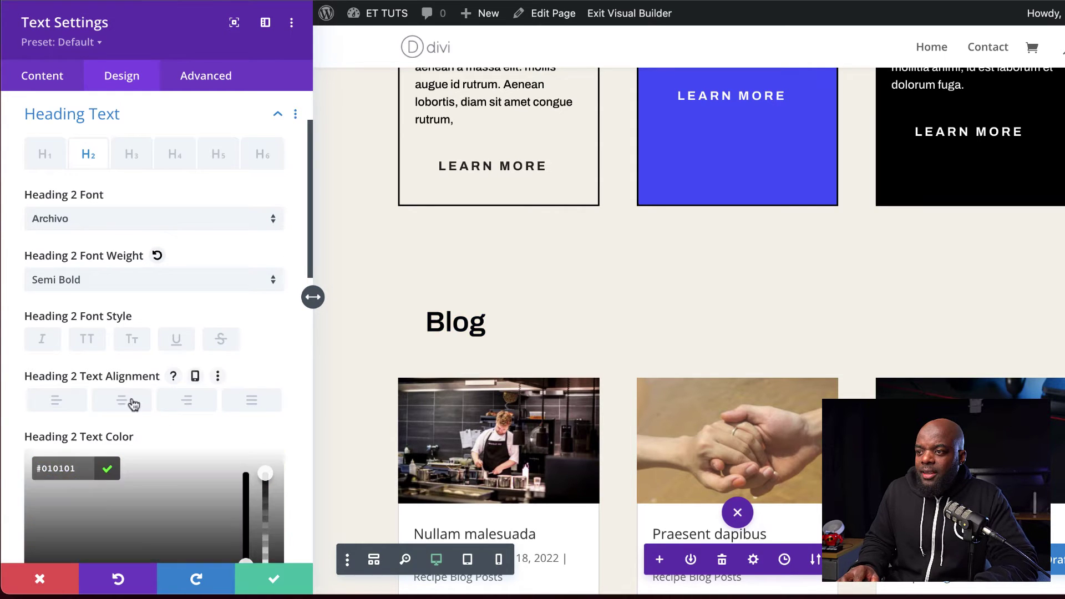
# - Set the H2 text size to 50px on desktop and line height to 1.3em
pyautogui.scroll(-6, 132, 396)
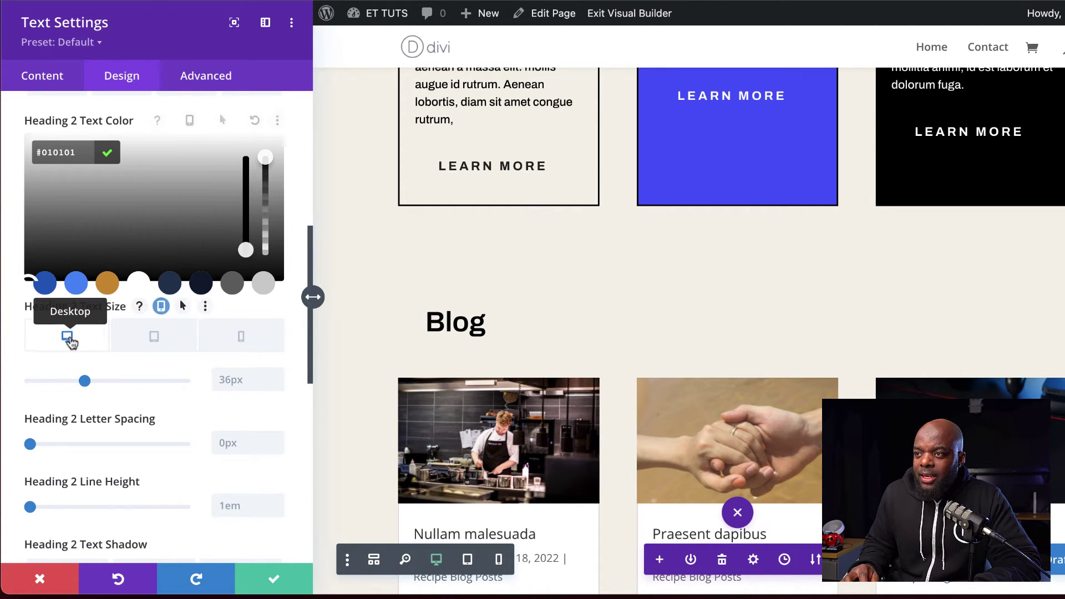
pyautogui.click(211, 381)
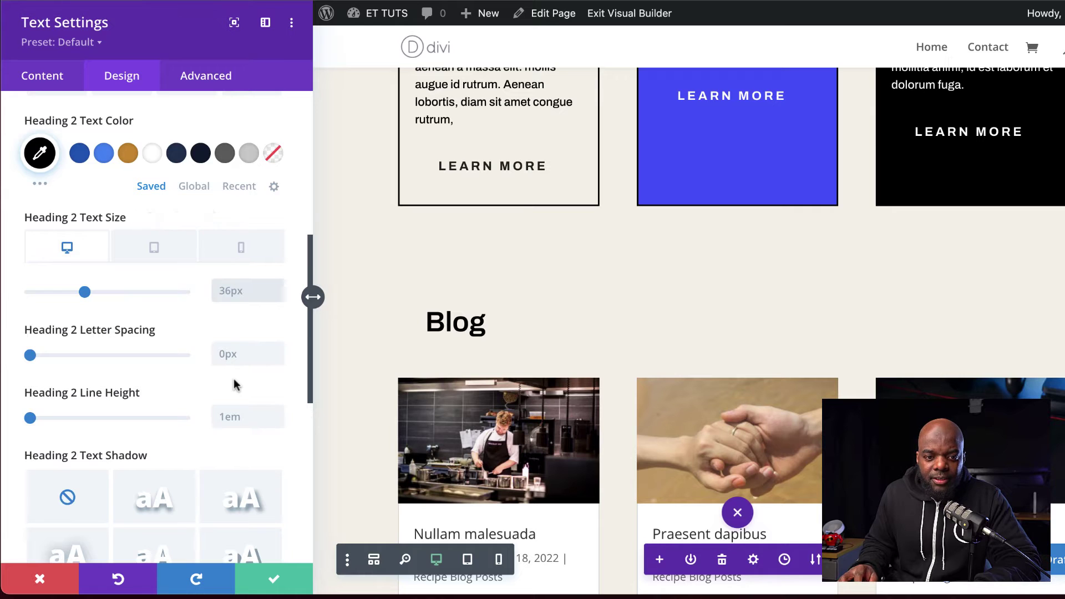
pyautogui.hotkey('ctrl', 'a')
pyautogui.write('50px')
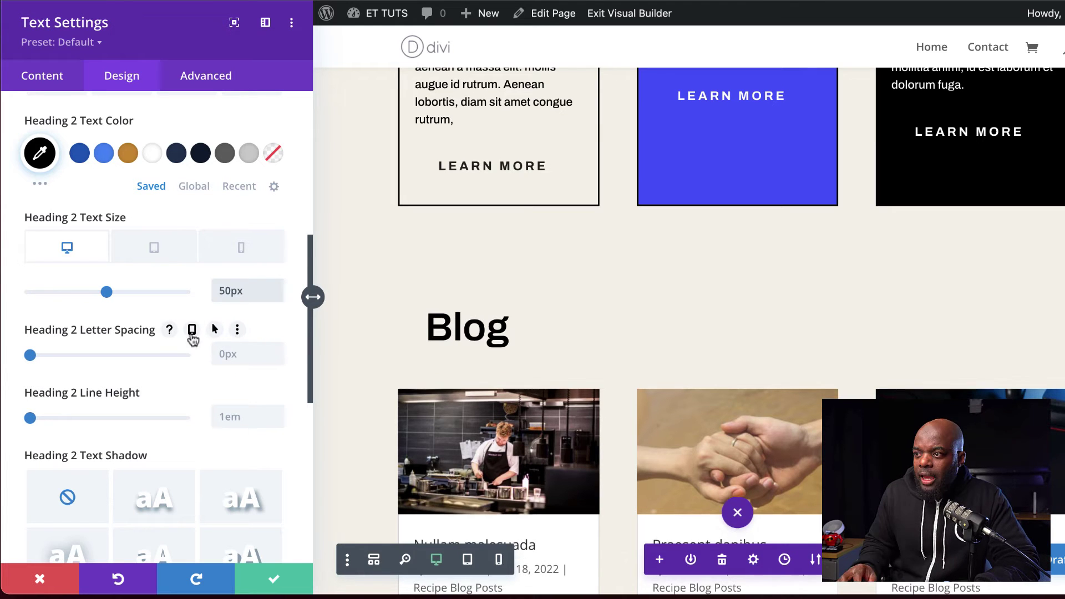
pyautogui.click(154, 252)
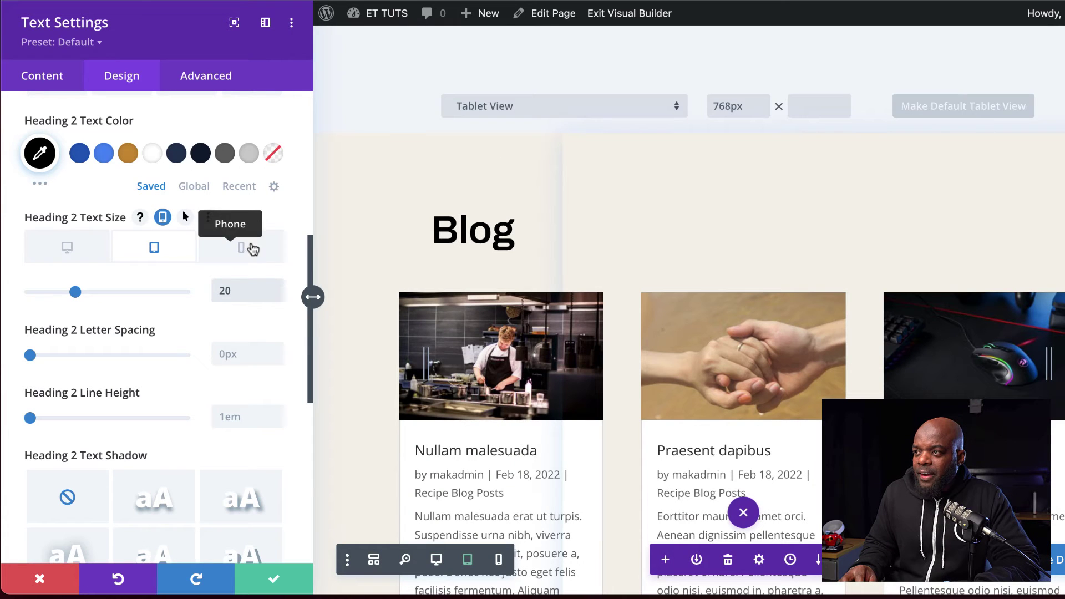
pyautogui.click(252, 249)
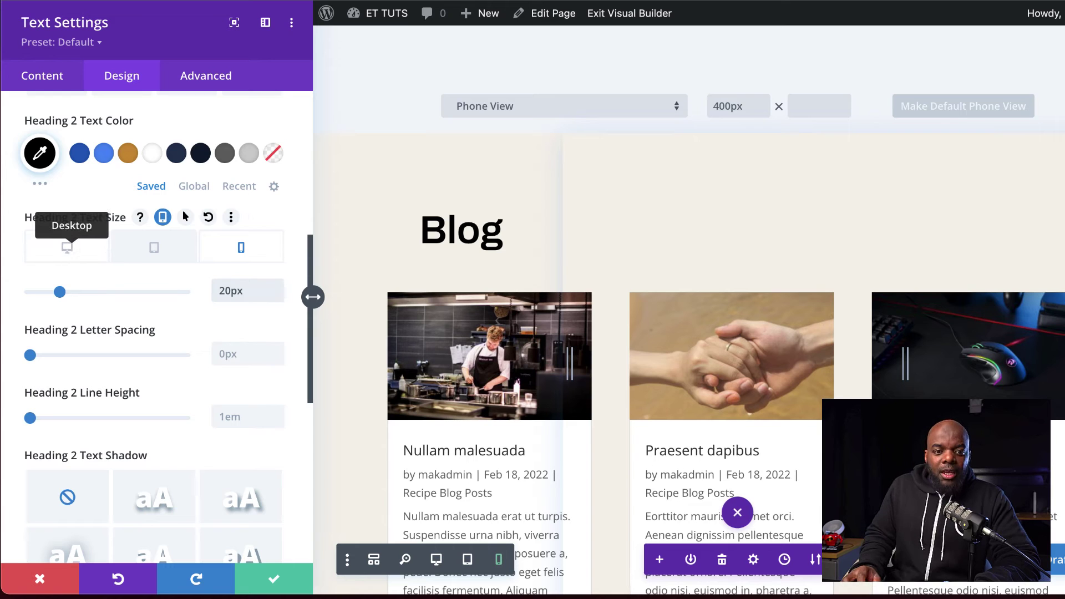
pyautogui.click(68, 247)
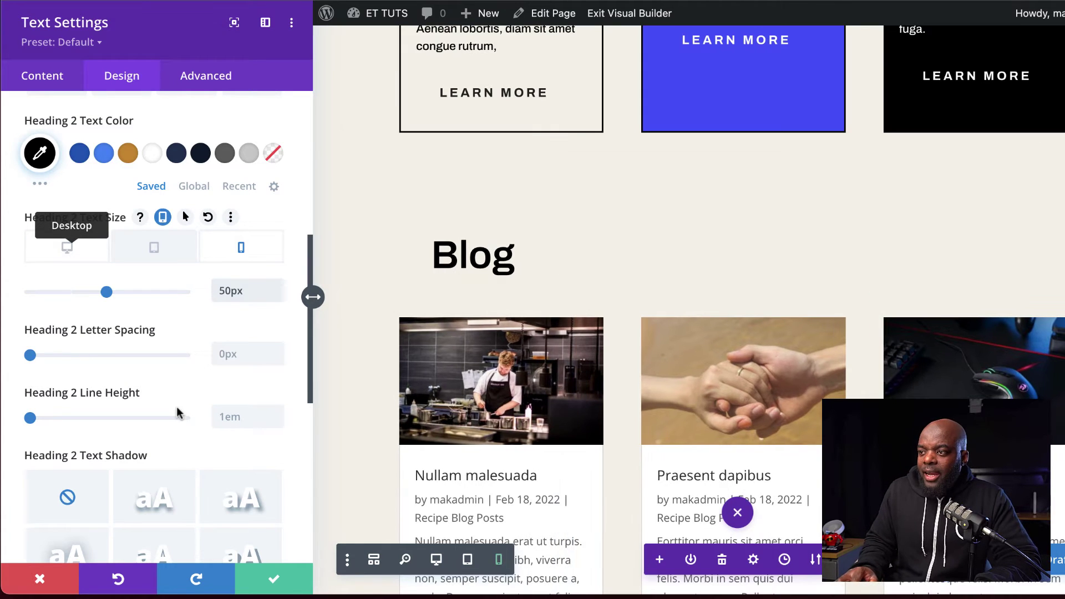
pyautogui.click(243, 416)
pyautogui.write('1.3em')
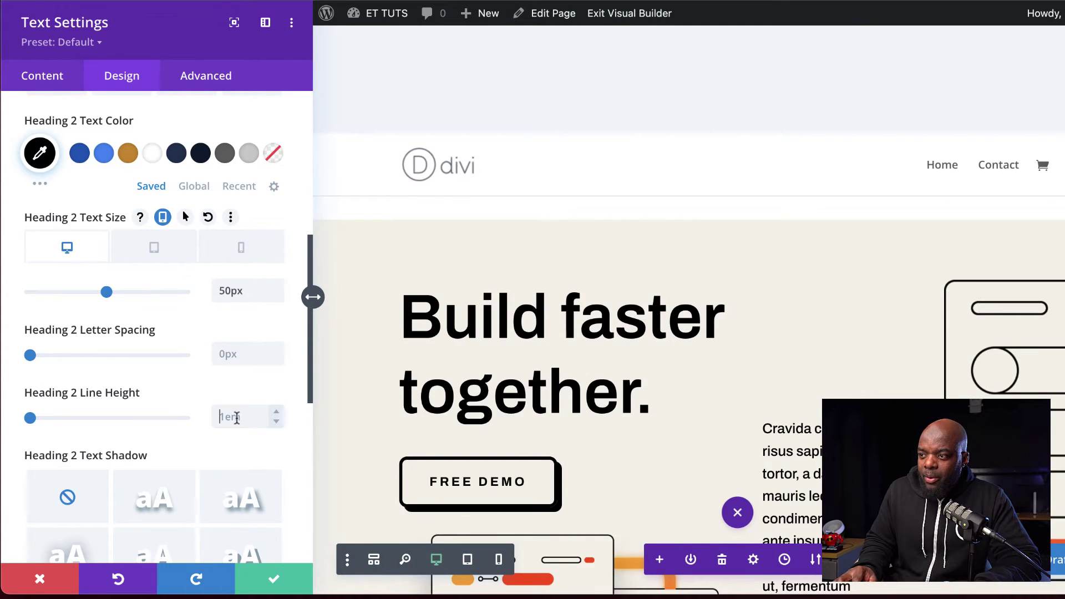
pyautogui.scroll(-4, 202, 394)
# - Give the Blog heading an 8px bottom margin
pyautogui.click(102, 453)
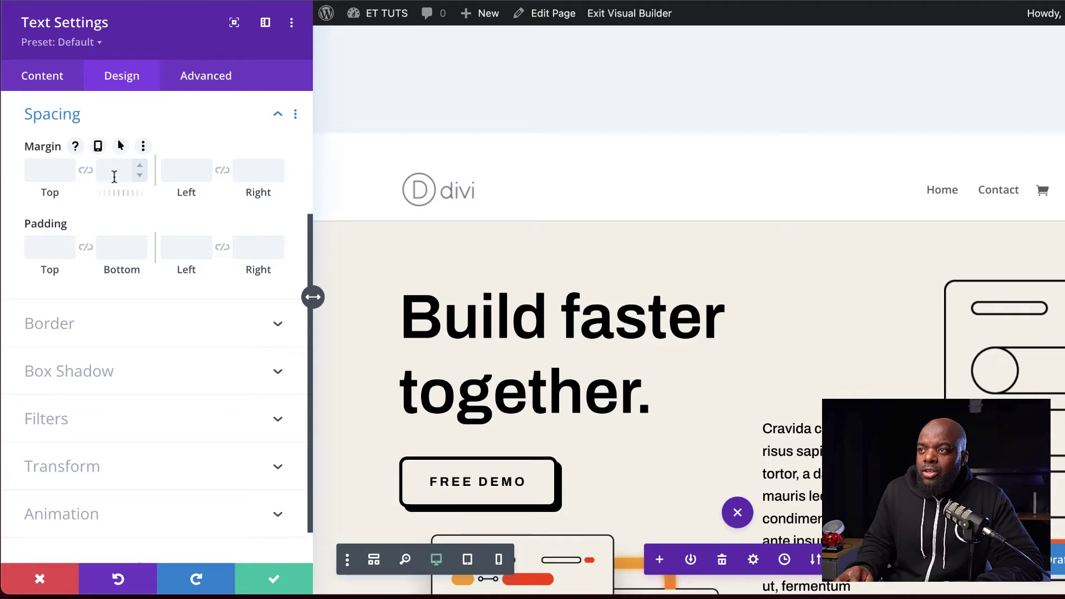
pyautogui.write('8px')
pyautogui.scroll(3, 199, 353)
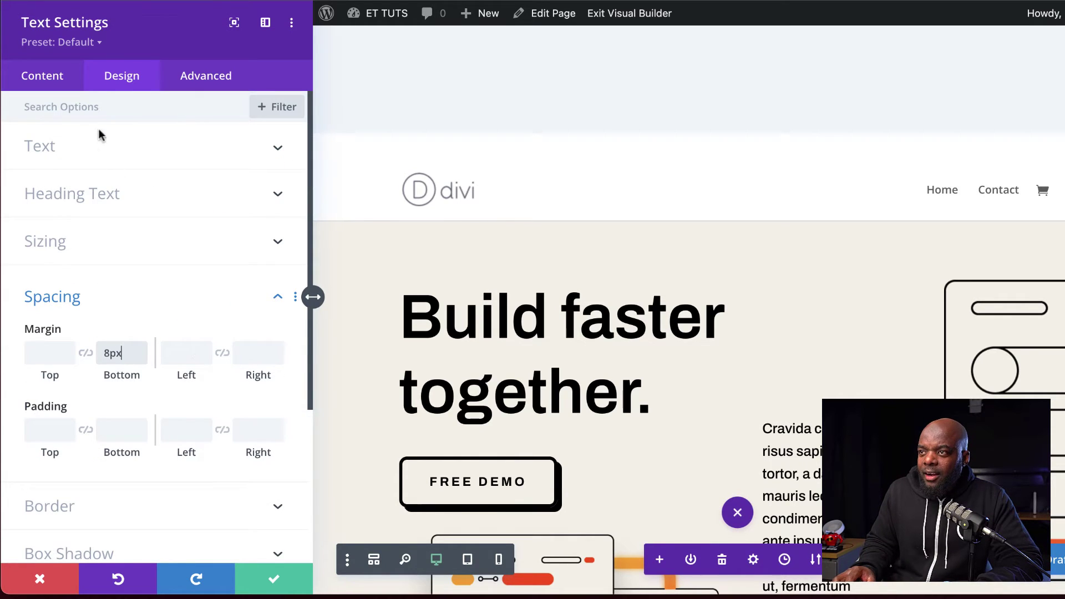
# - Centre-align the heading text and save the Text module settings
pyautogui.click(61, 157)
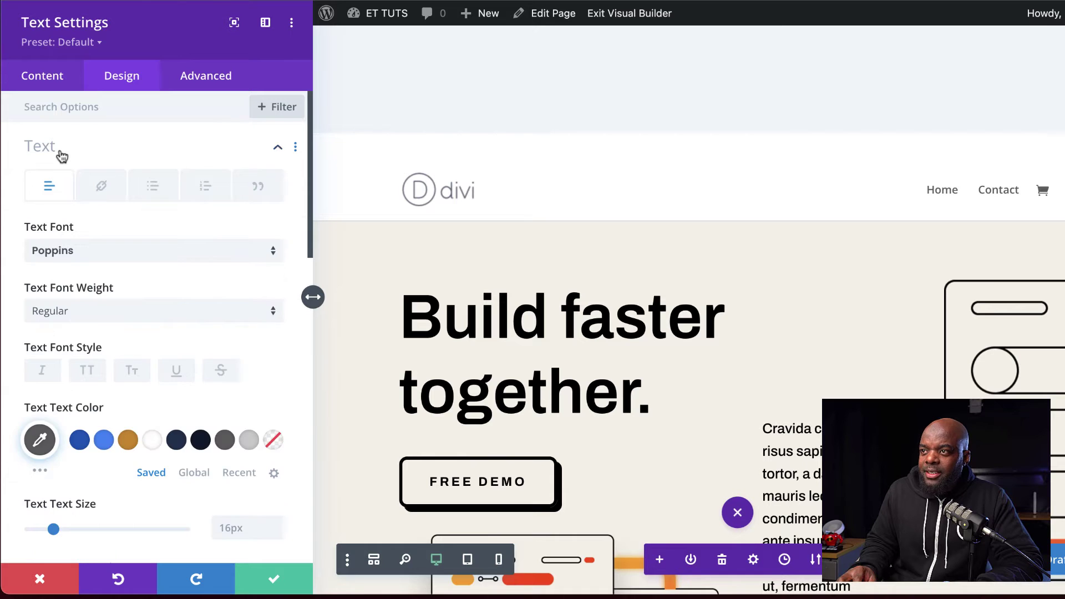
pyautogui.scroll(-4, 194, 337)
pyautogui.scroll(-2, 194, 336)
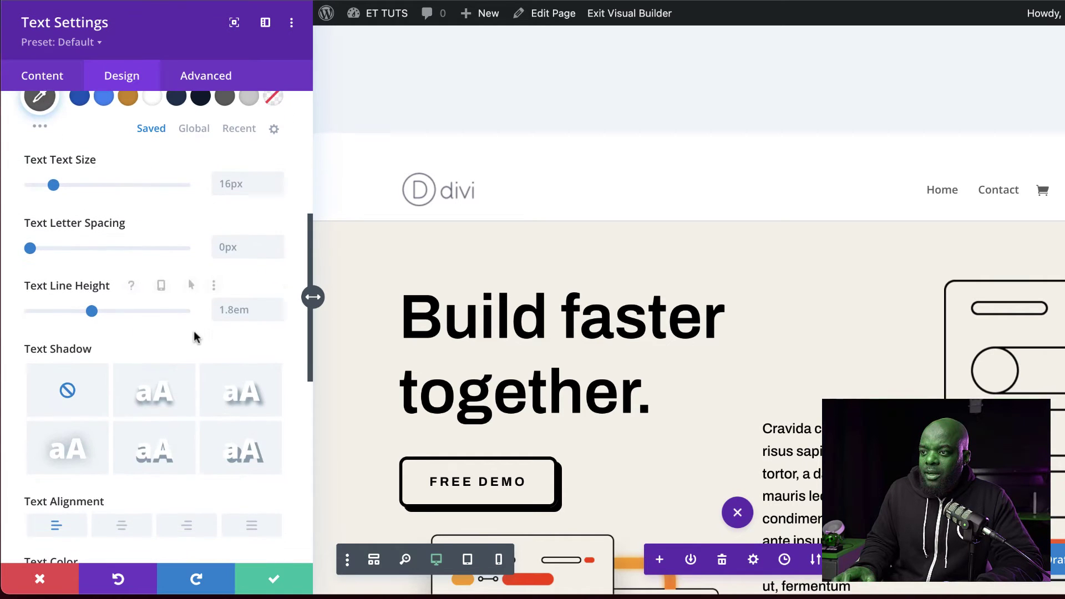
pyautogui.click(122, 526)
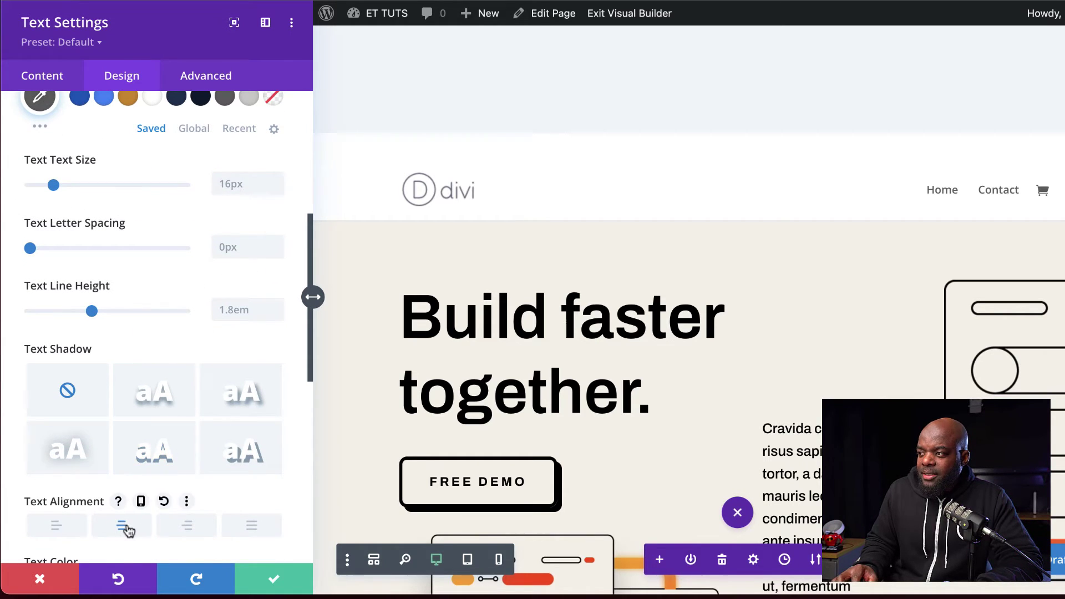
pyautogui.click(272, 580)
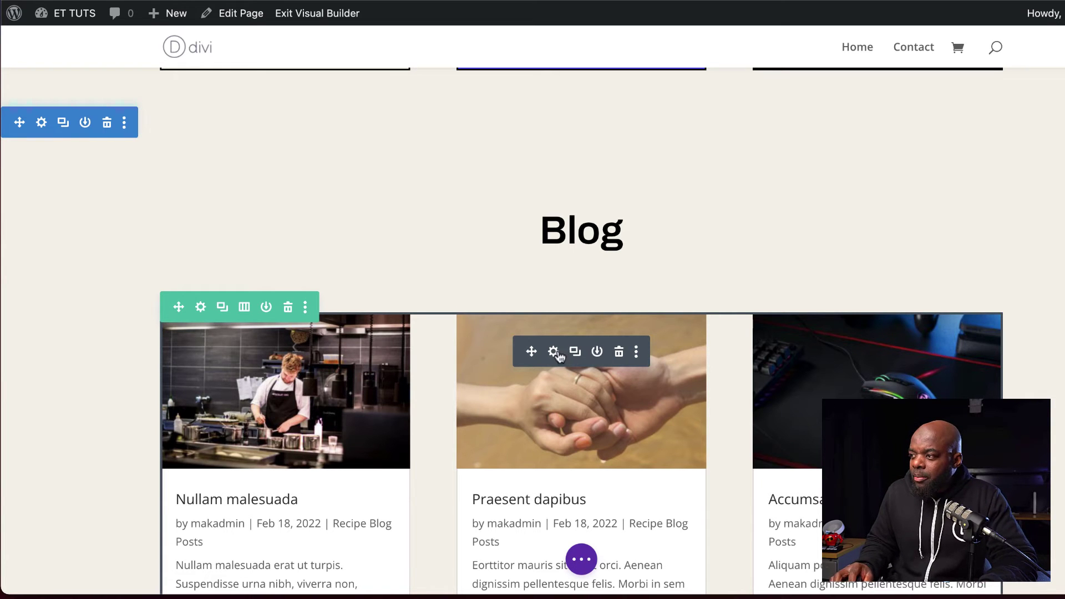
# - Enter 300 in the Blog module's post count field and enable Read More links
pyautogui.click(552, 354)
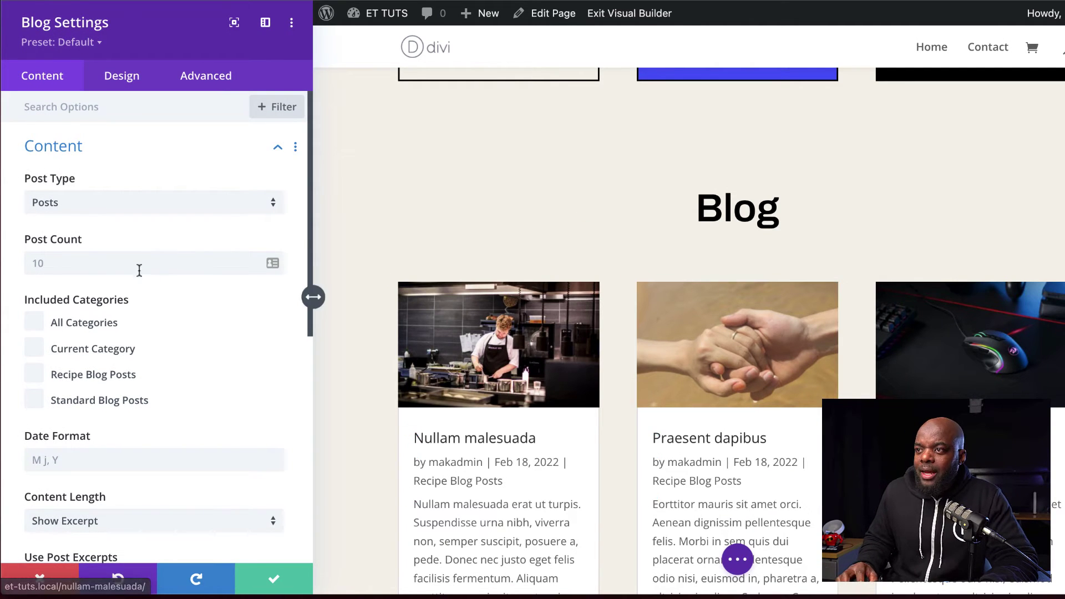
pyautogui.click(97, 267)
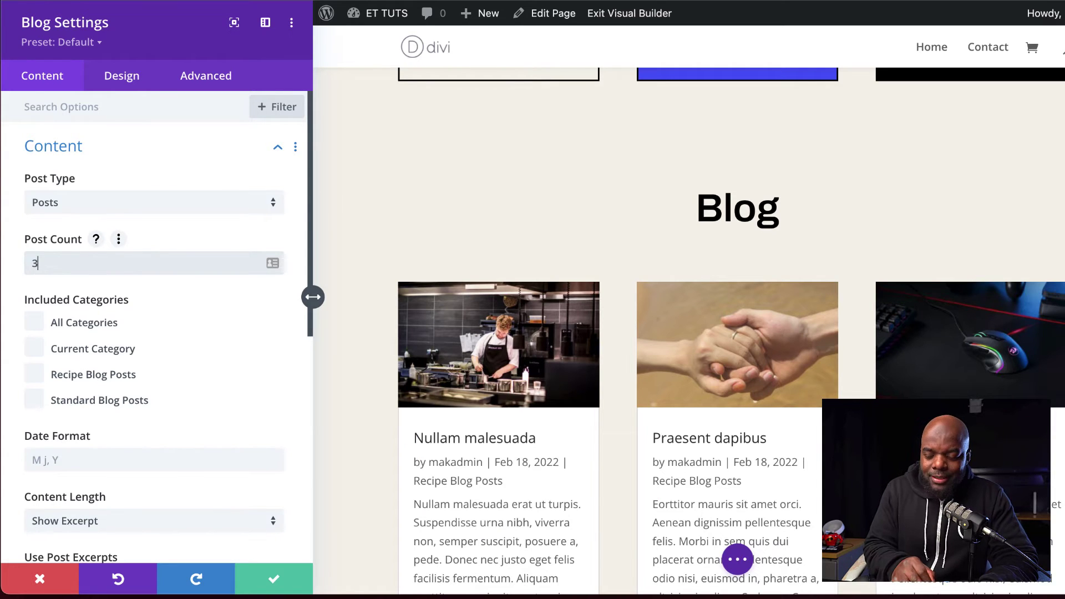
pyautogui.scroll(-5, 210, 339)
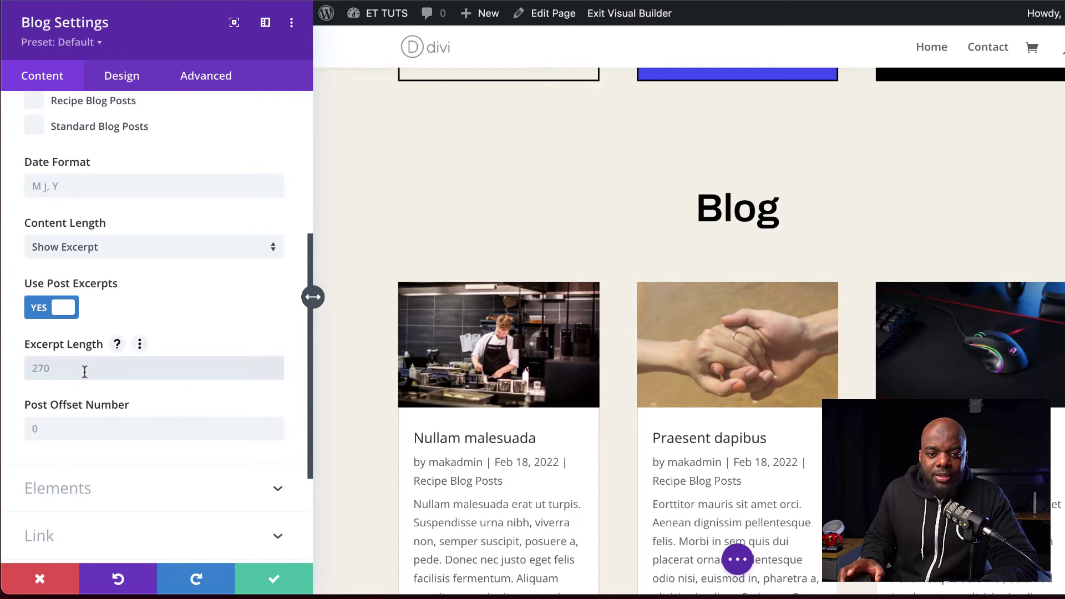
pyautogui.write('300')
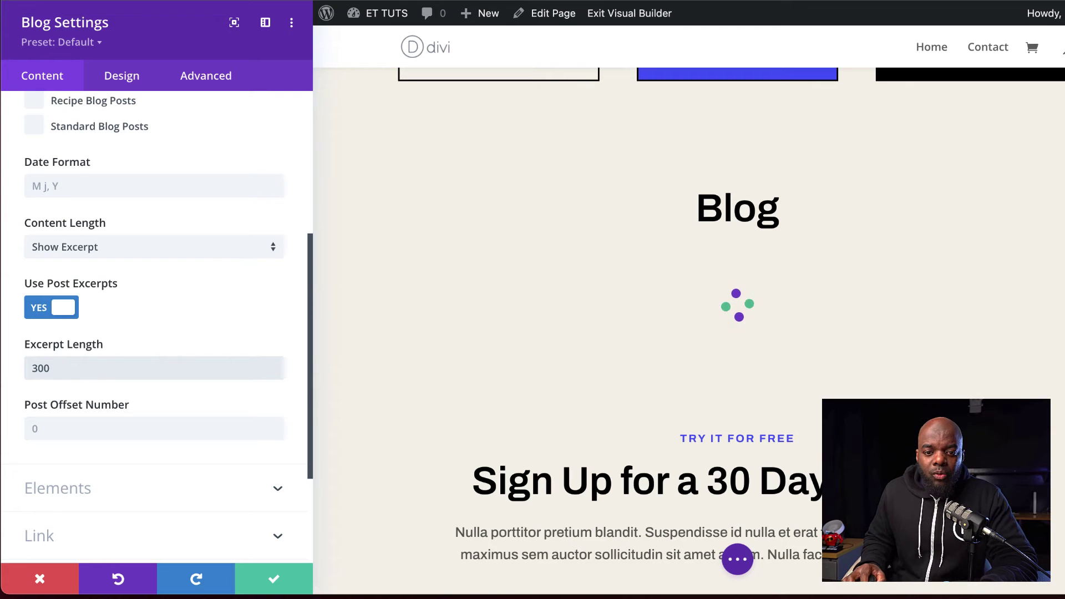
pyautogui.click(72, 490)
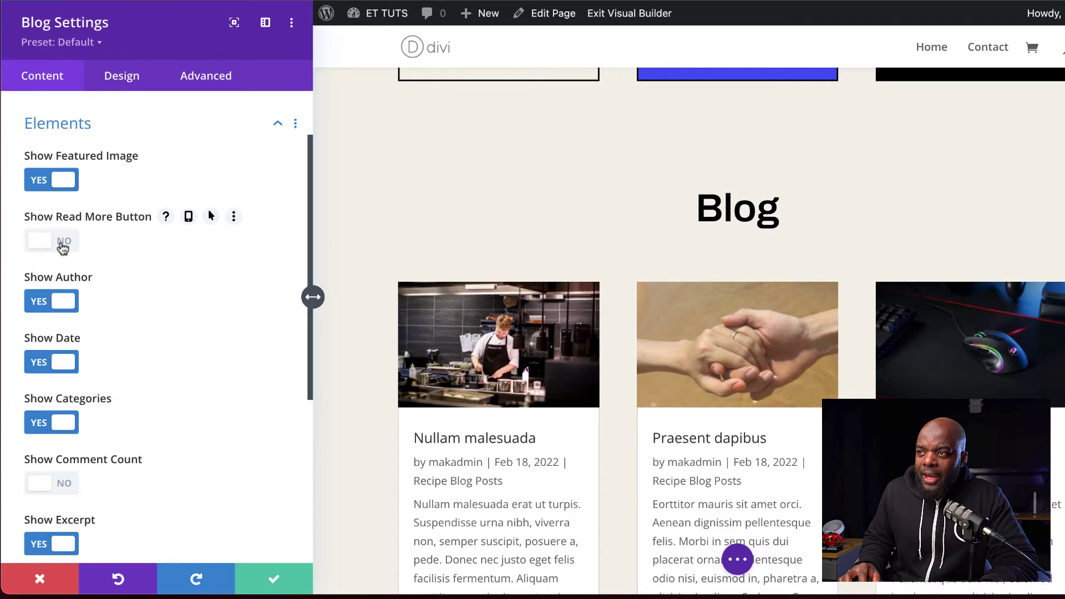
pyautogui.click(63, 242)
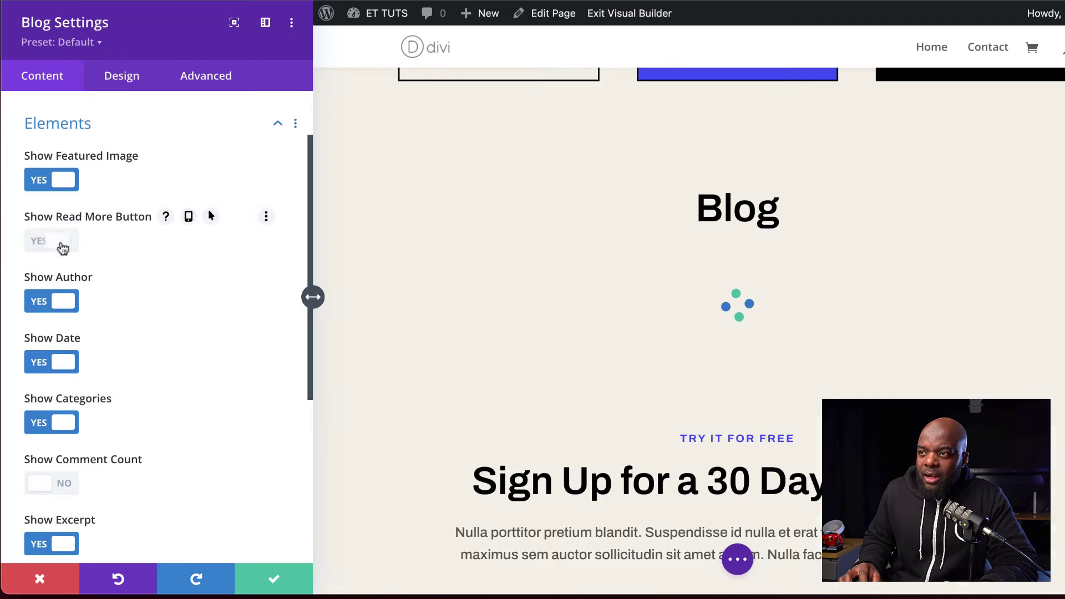
# - Hide the post author, date, categories and pagination on the blog cards
pyautogui.click(37, 307)
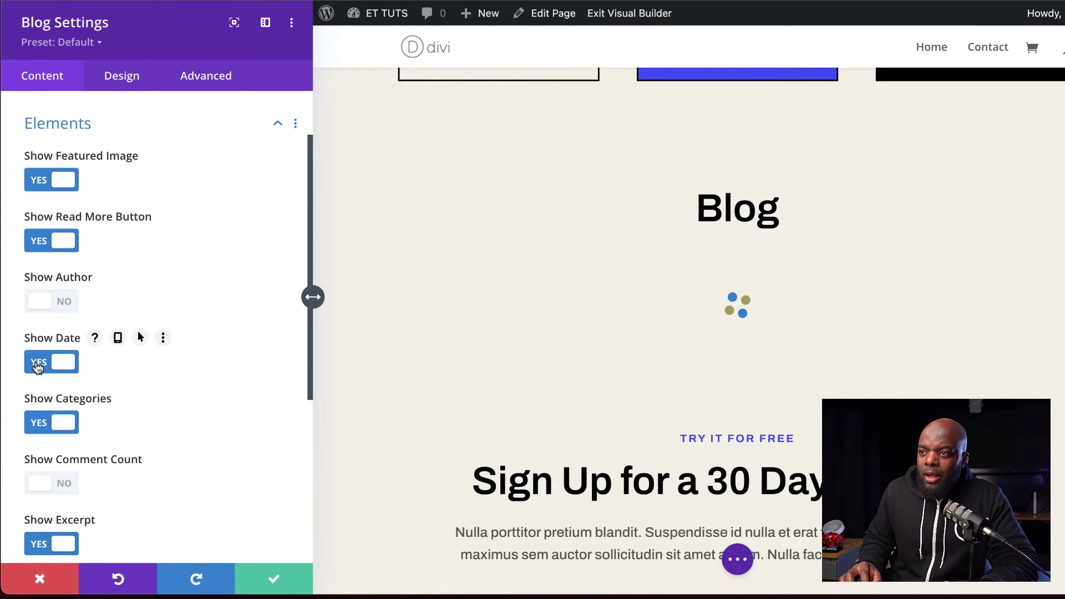
pyautogui.click(42, 428)
pyautogui.scroll(-3, 205, 425)
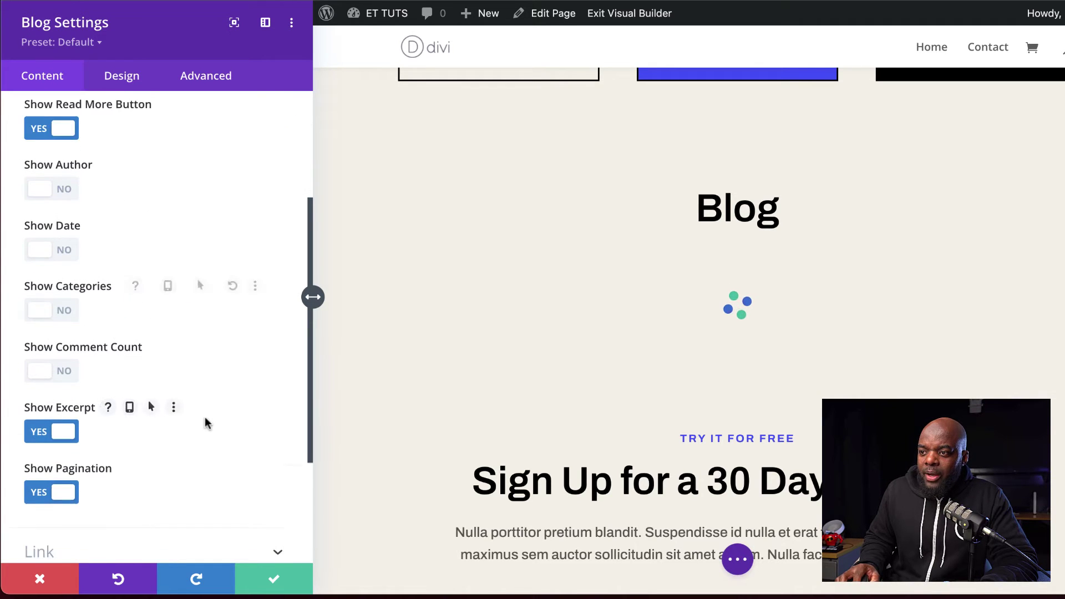
pyautogui.scroll(-1, 204, 423)
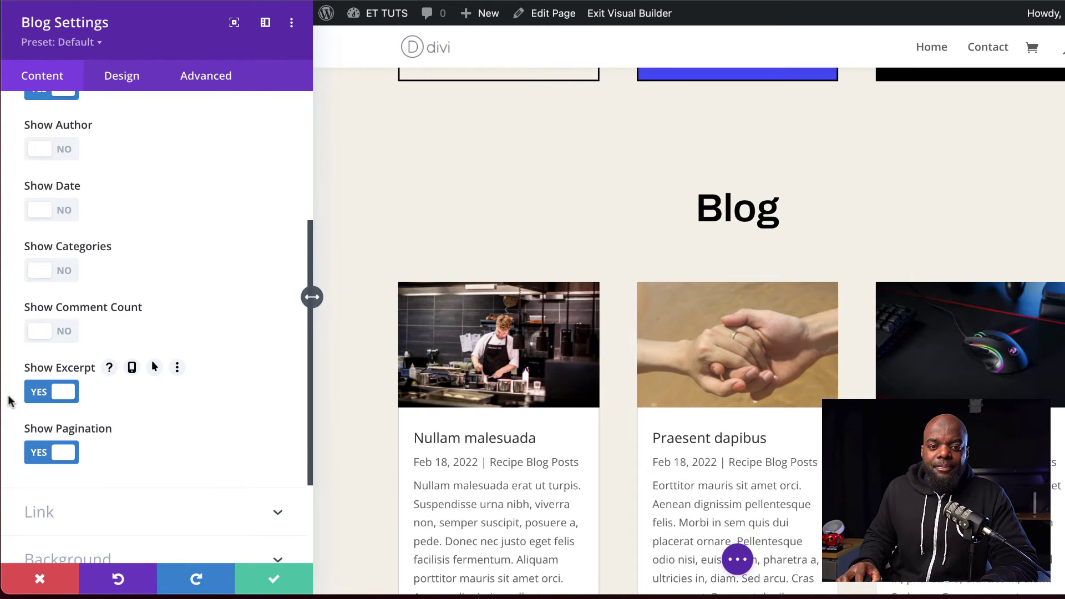
pyautogui.click(36, 457)
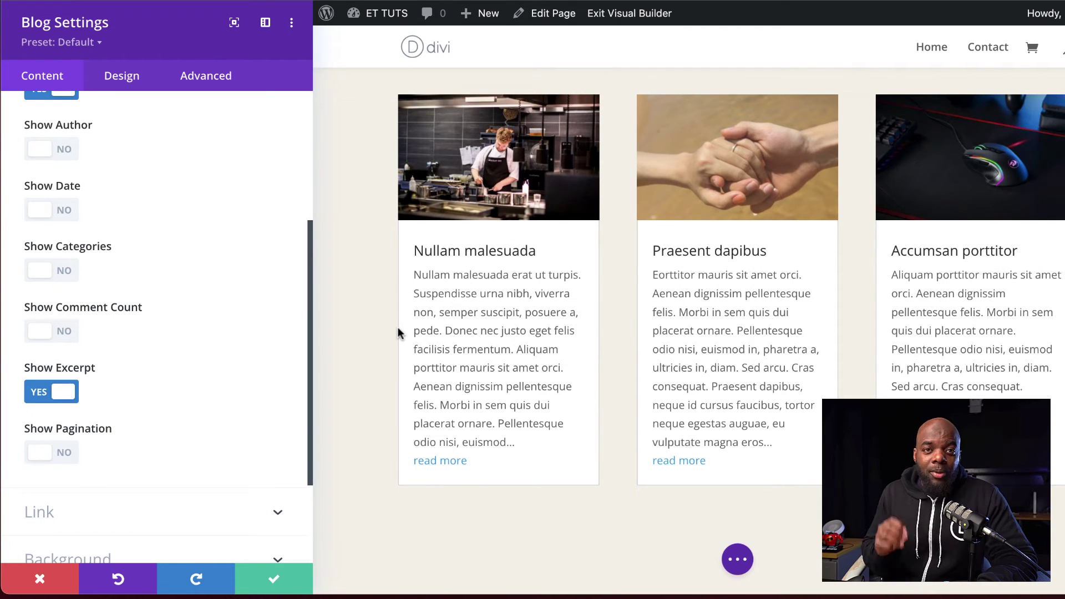
# - Style the blog post titles in bold Archivo with colour #010101
pyautogui.click(417, 250)
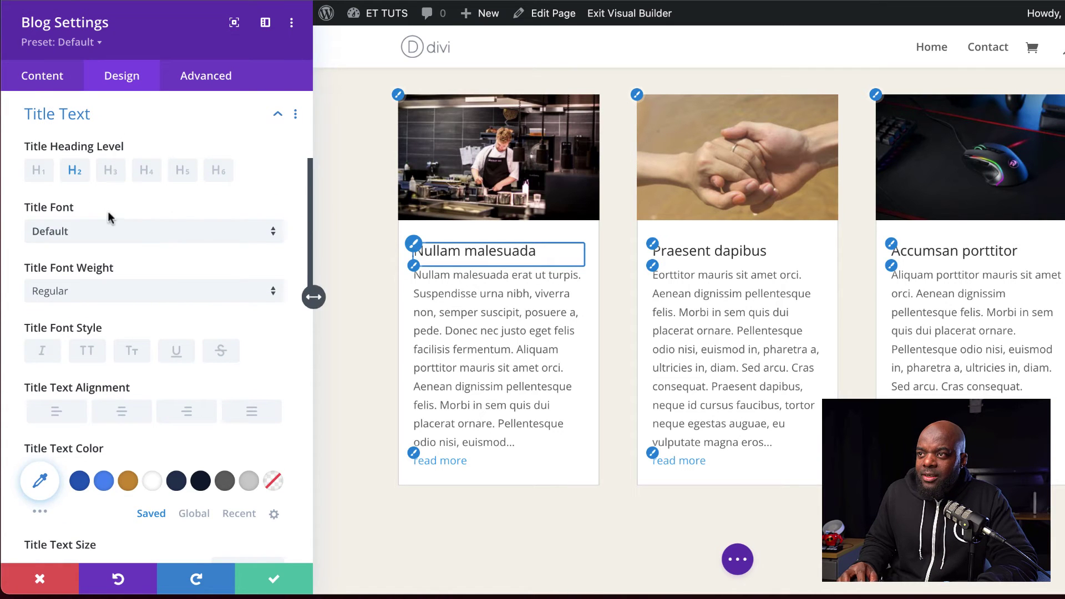
pyautogui.click(87, 239)
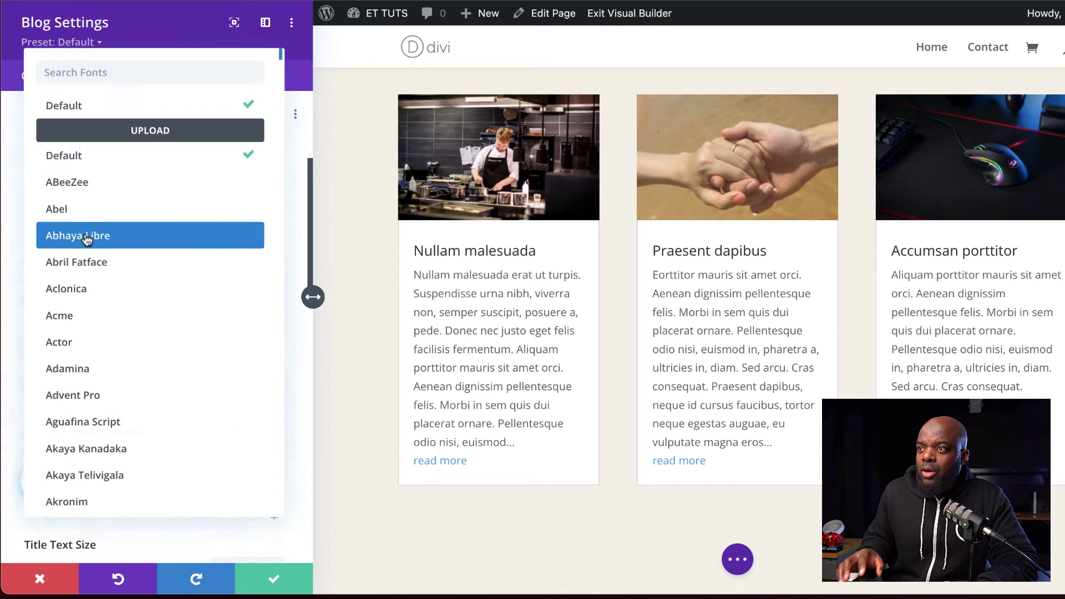
pyautogui.write('archi')
pyautogui.click(71, 140)
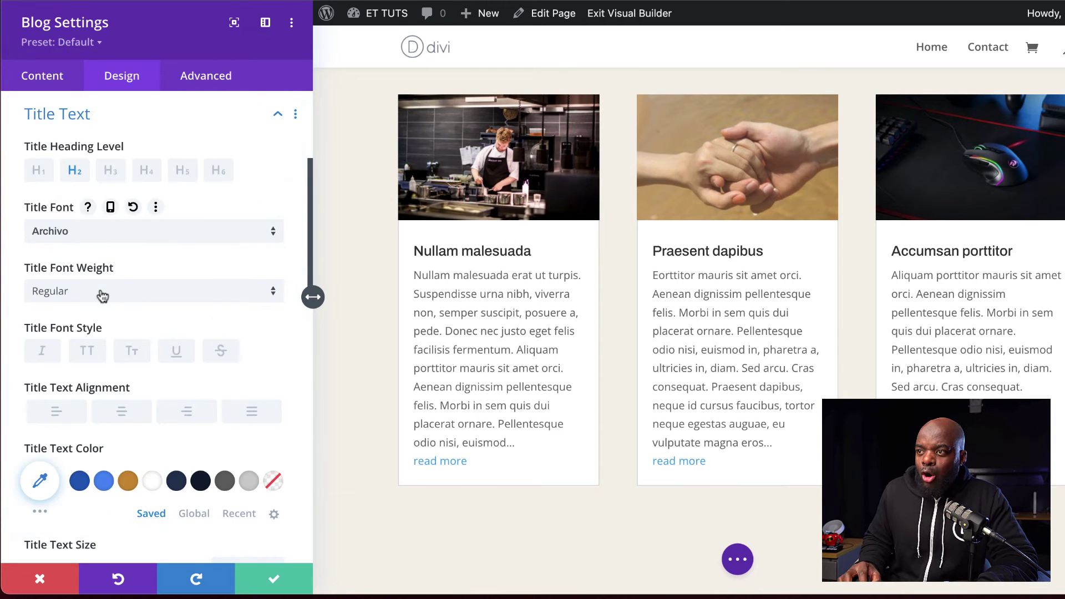
pyautogui.click(102, 293)
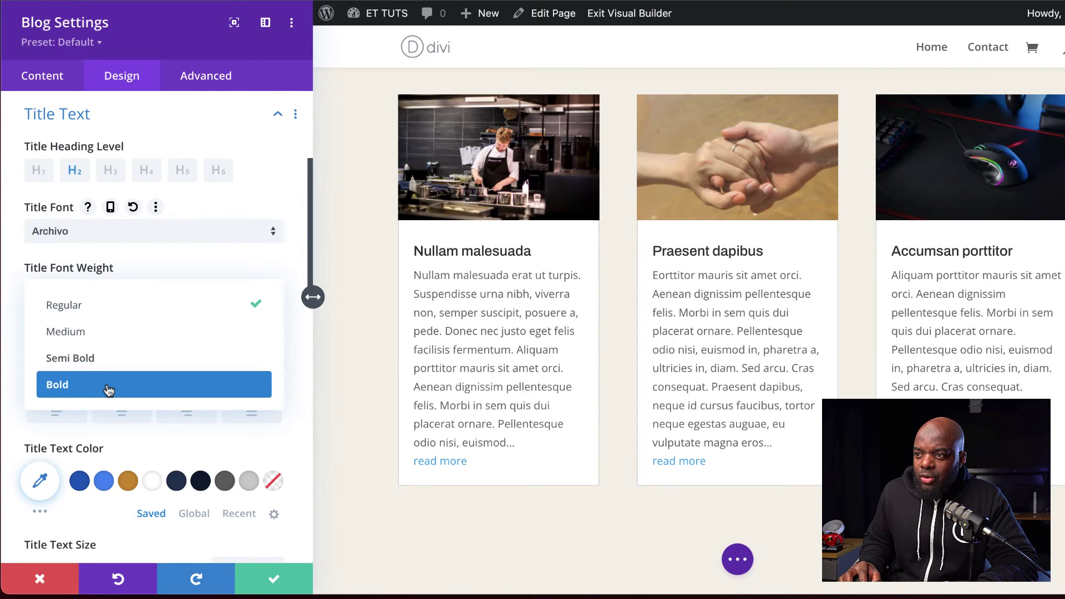
pyautogui.click(109, 390)
pyautogui.scroll(-1, 67, 433)
pyautogui.click(41, 449)
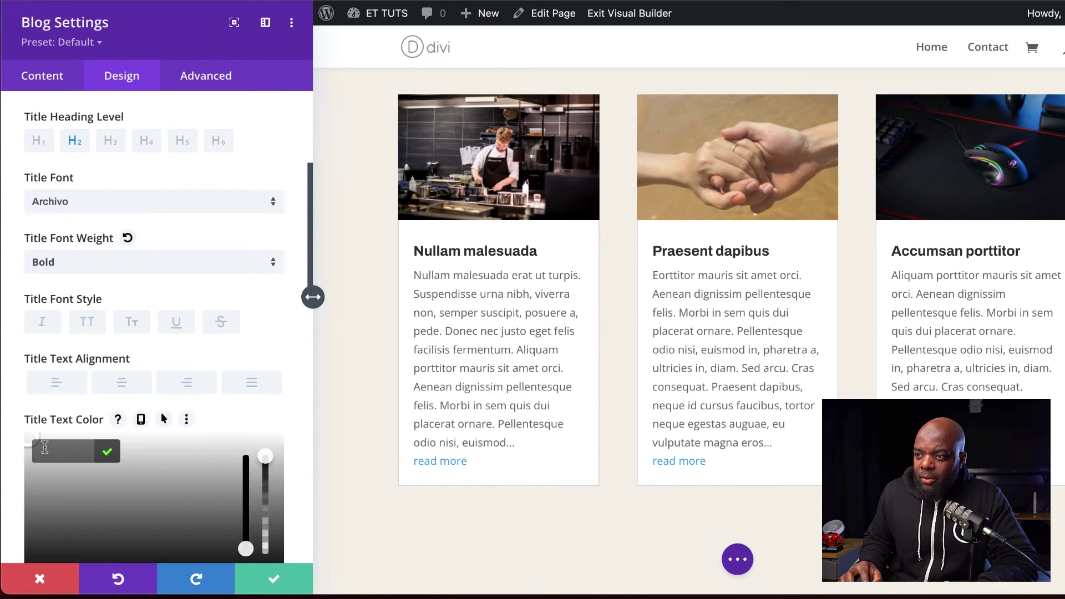
pyautogui.write('#010101')
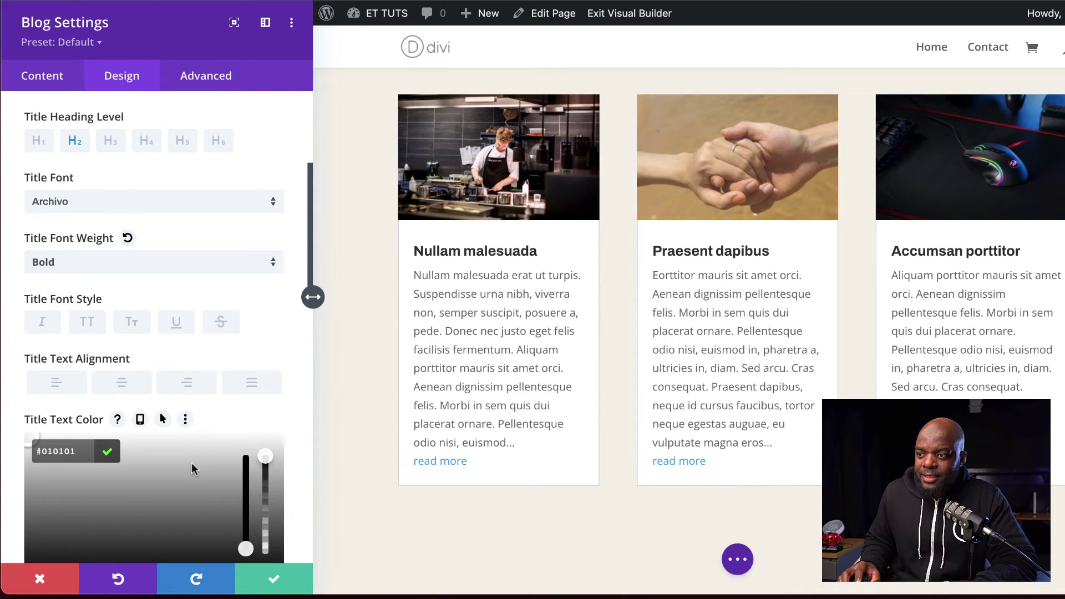
# - Set the title size to 30px and line height to 1.4em, then preview the tablet title size
pyautogui.scroll(-5, 199, 366)
pyautogui.scroll(-1, 183, 200)
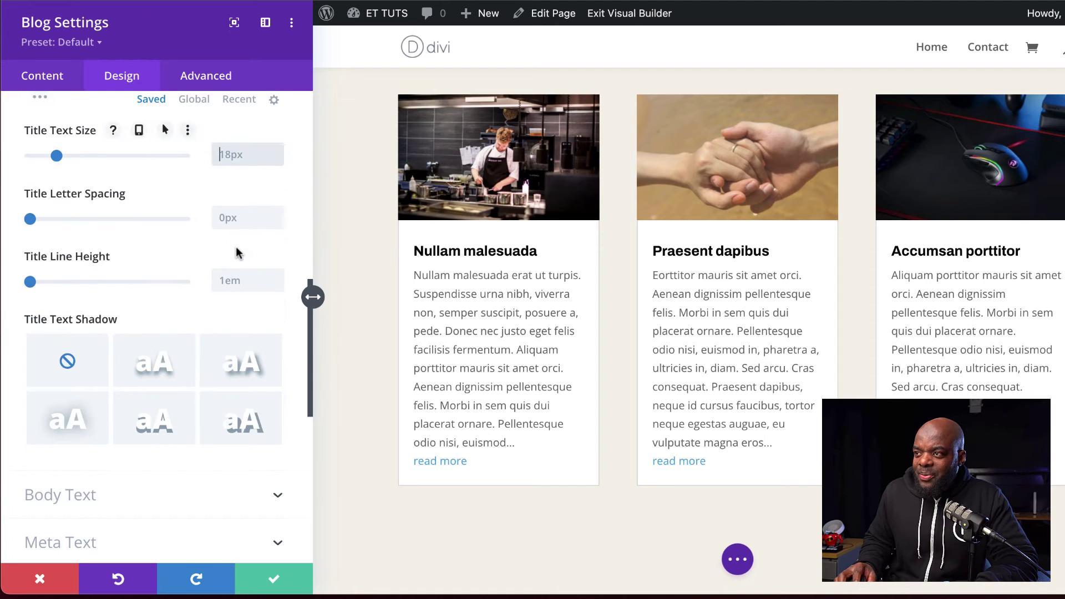
pyautogui.click(248, 154)
pyautogui.write('30')
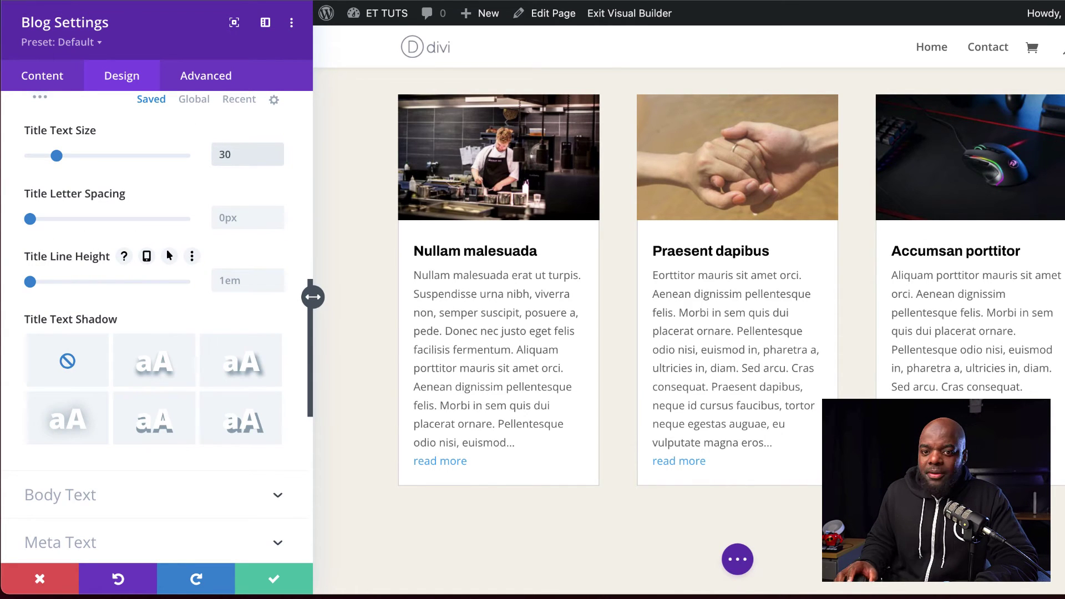
pyautogui.click(221, 280)
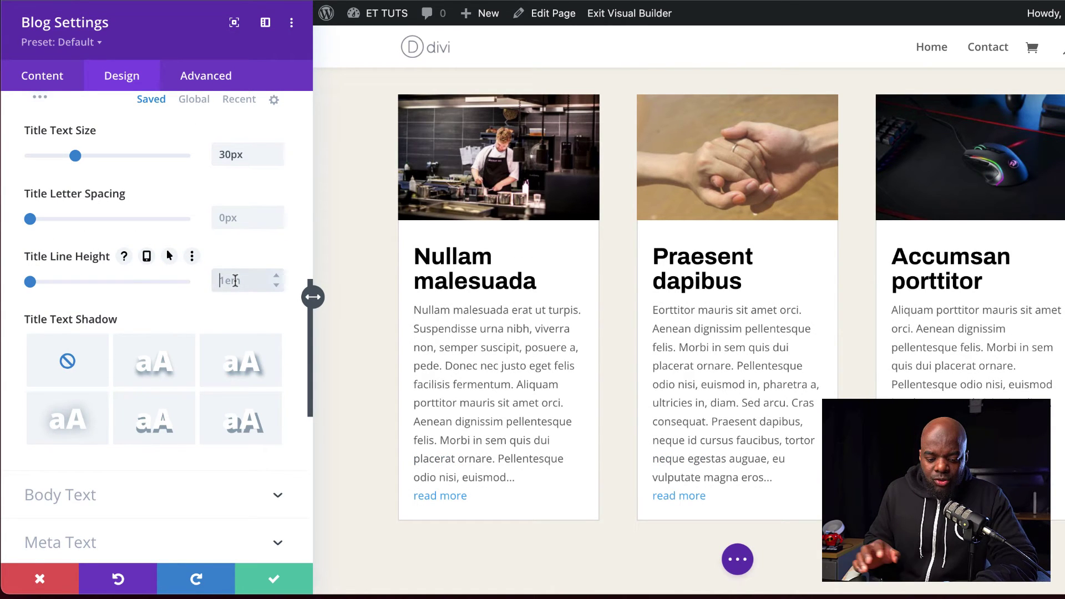
pyautogui.write('.4em')
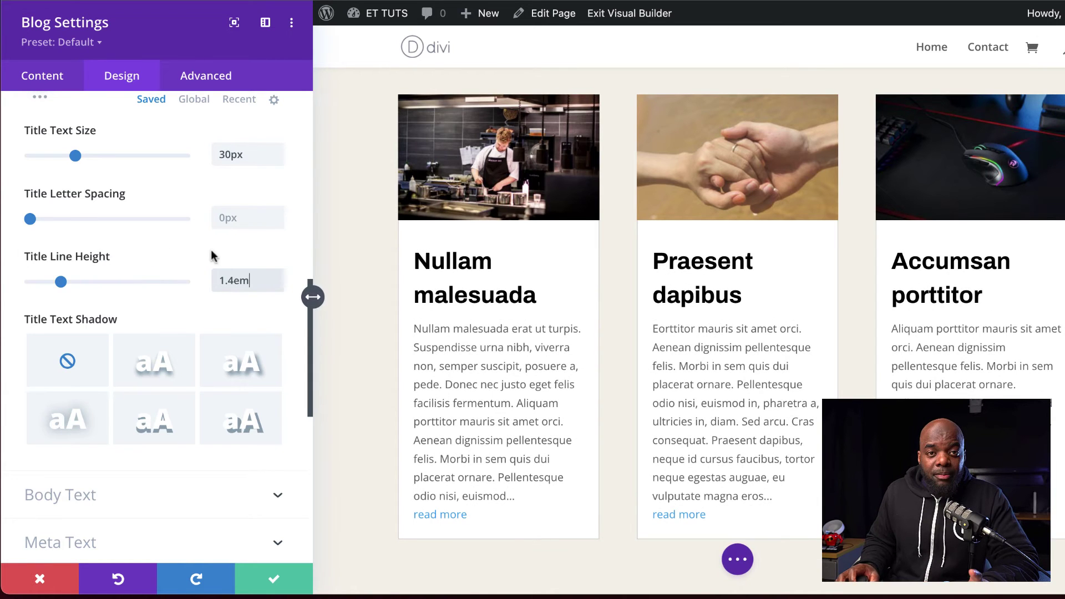
pyautogui.scroll(1, 243, 245)
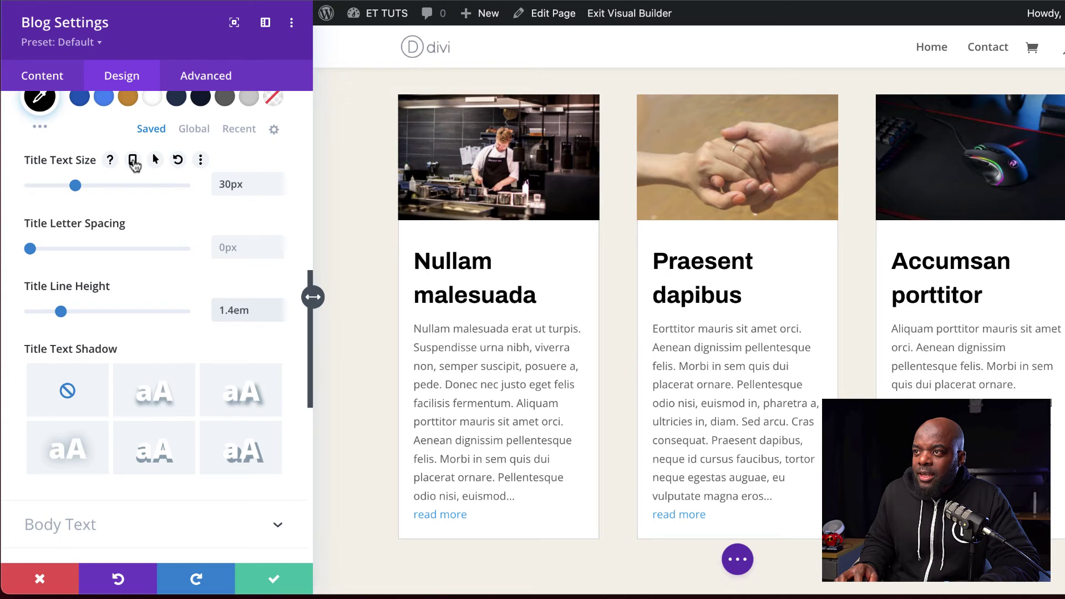
pyautogui.click(134, 160)
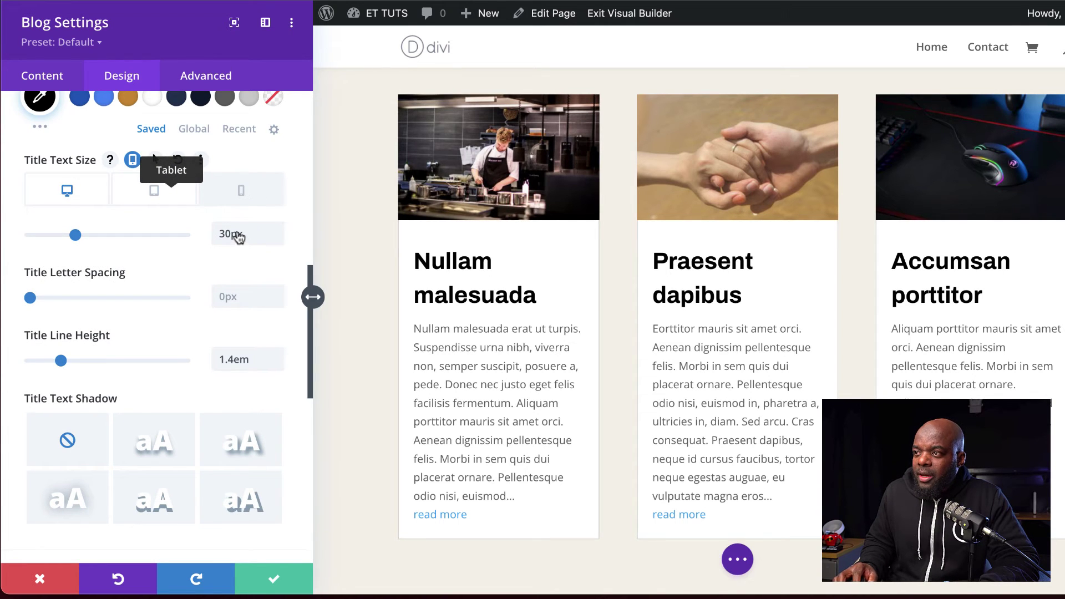
pyautogui.click(155, 191)
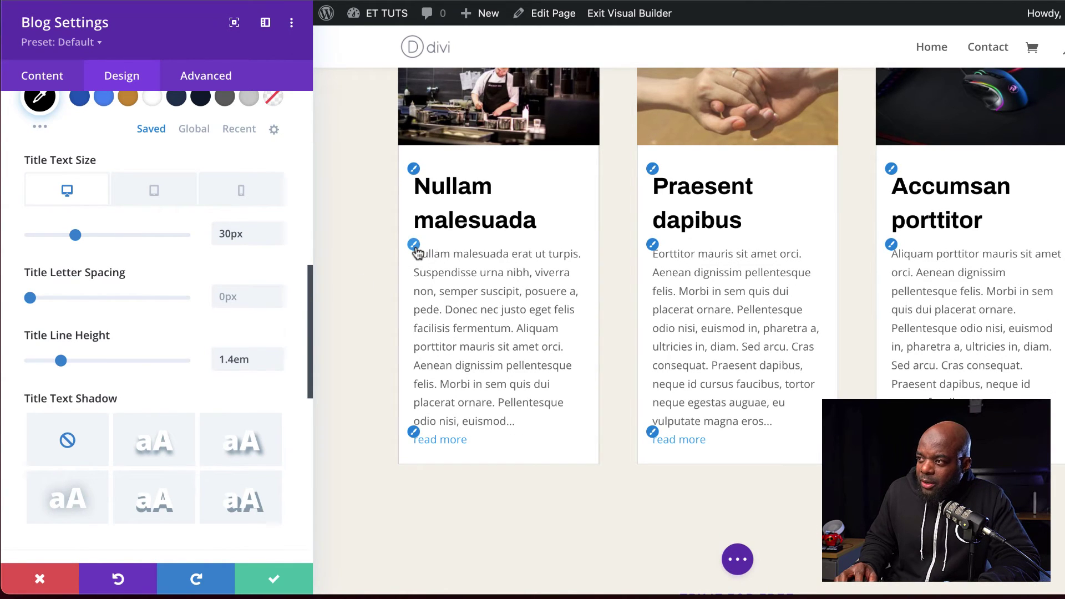
# - Set the excerpt body font to Archivo in black #000000
pyautogui.scroll(1, 156, 277)
pyautogui.scroll(-5, 156, 277)
pyautogui.click(153, 222)
pyautogui.write('arch')
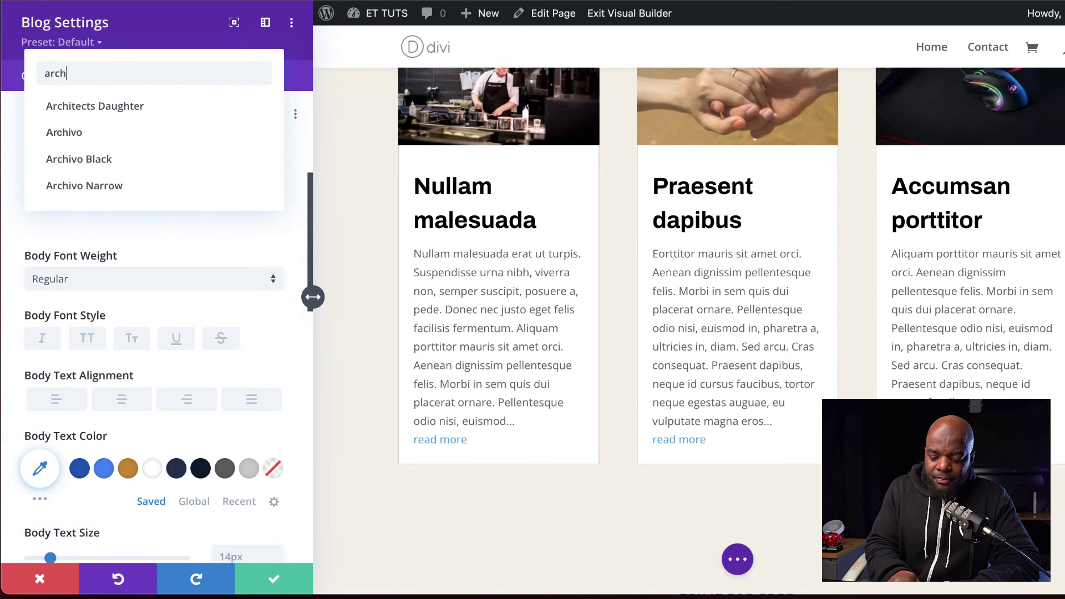
pyautogui.write('i')
pyautogui.click(64, 132)
pyautogui.scroll(-1, 201, 344)
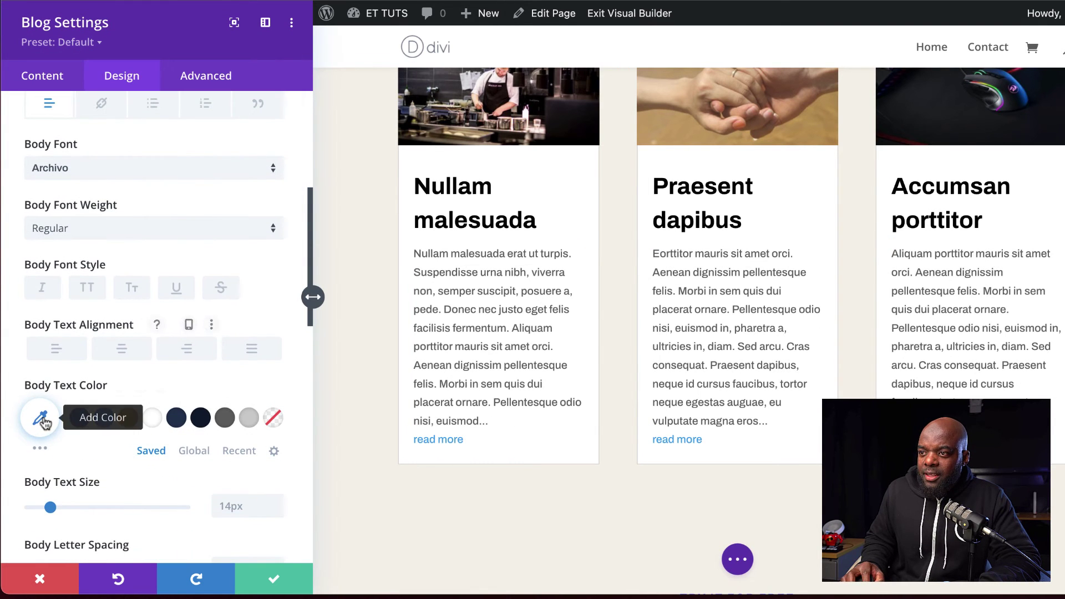
pyautogui.click(41, 419)
pyautogui.write('#000000')
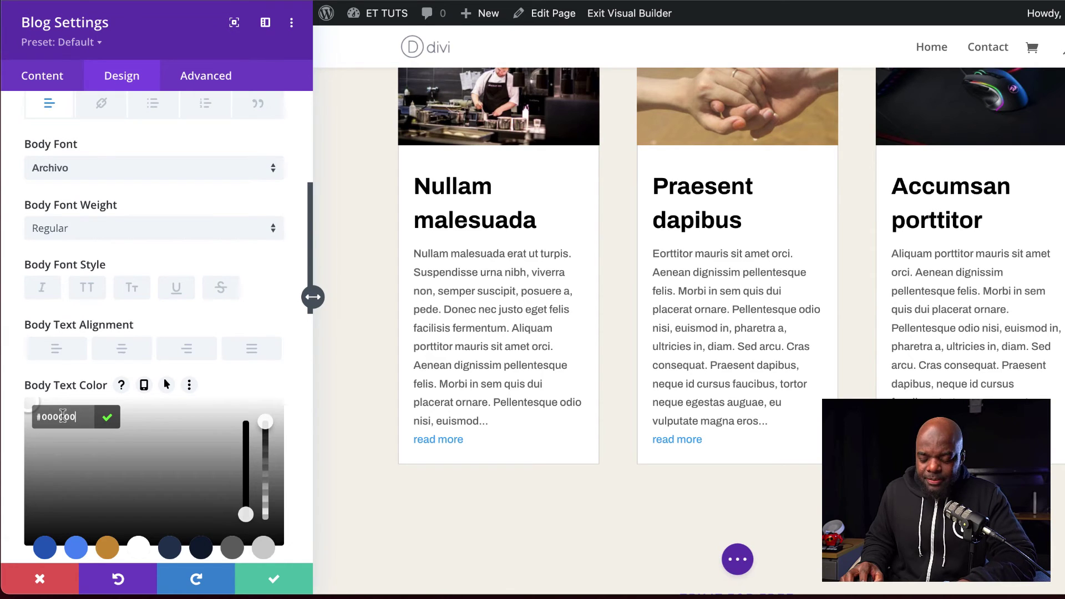
# - Set the excerpt text size to 15px with a 1.5em line height
pyautogui.scroll(-4, 67, 410)
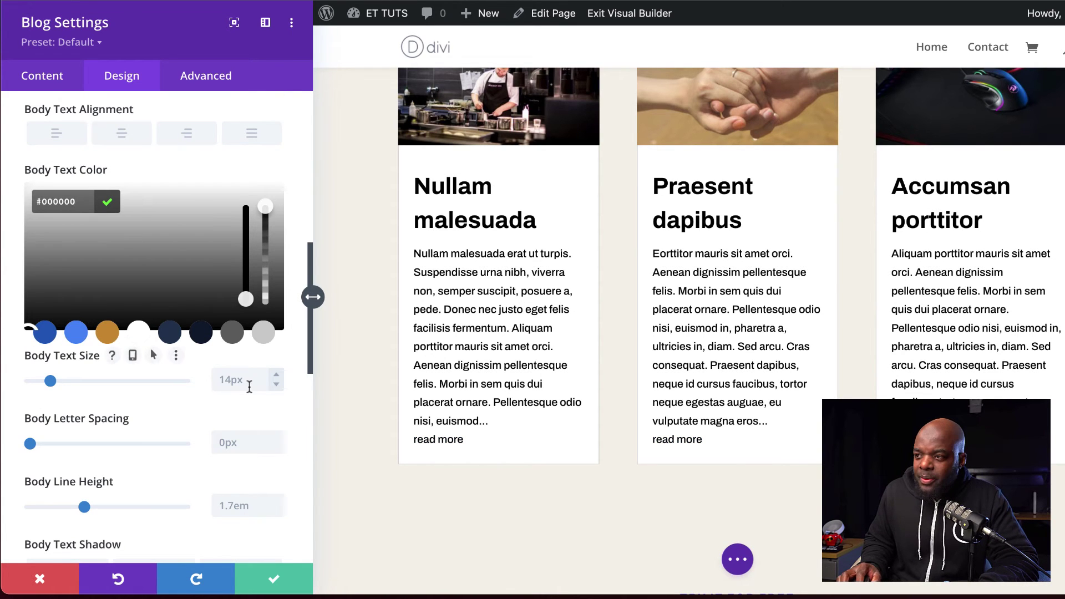
pyautogui.click(276, 377)
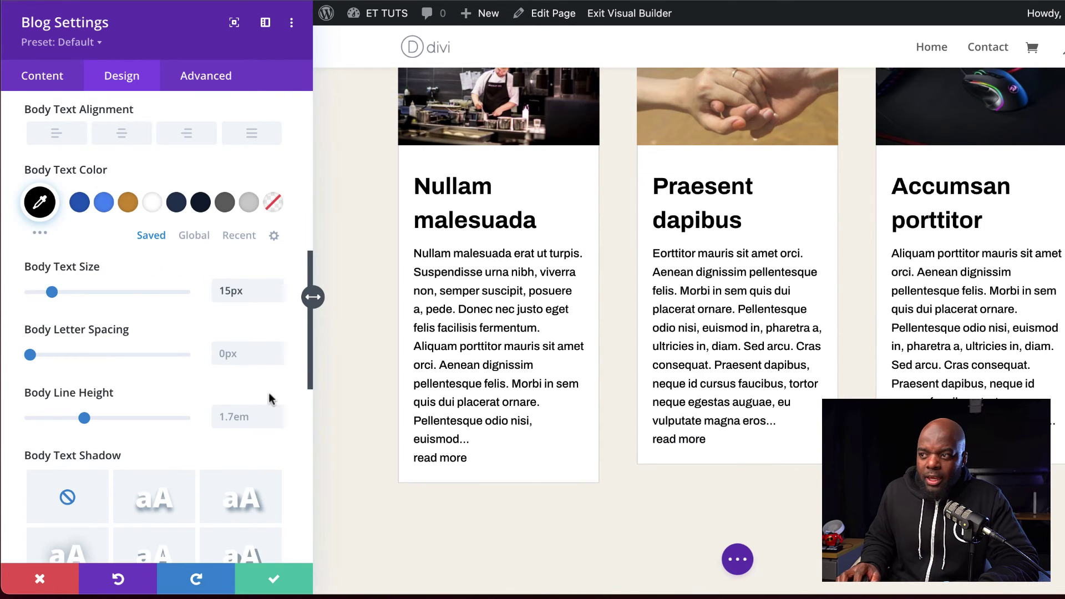
pyautogui.click(240, 421)
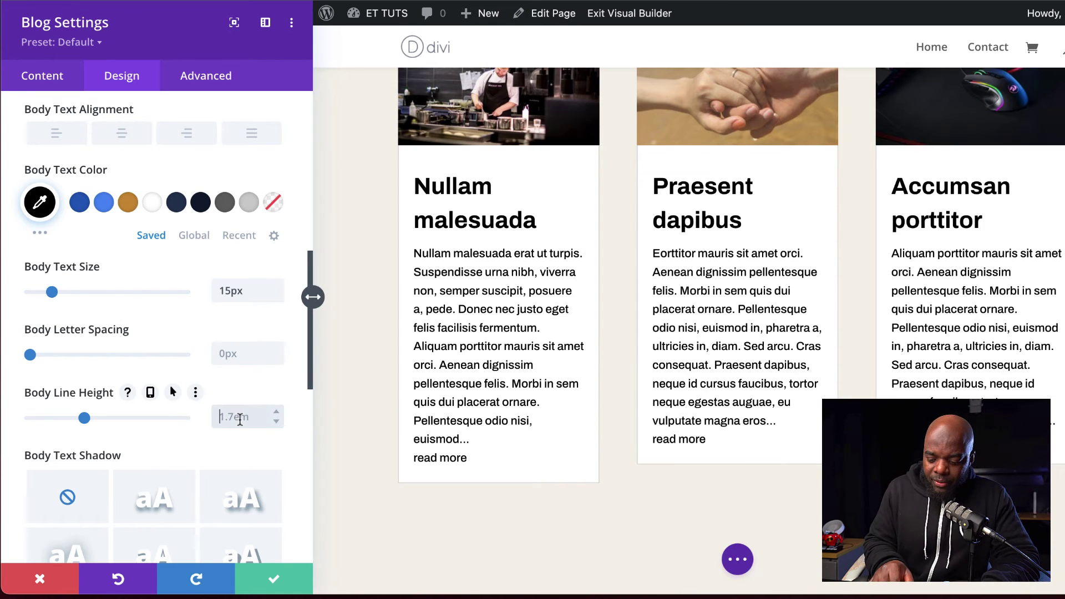
pyautogui.write('5em')
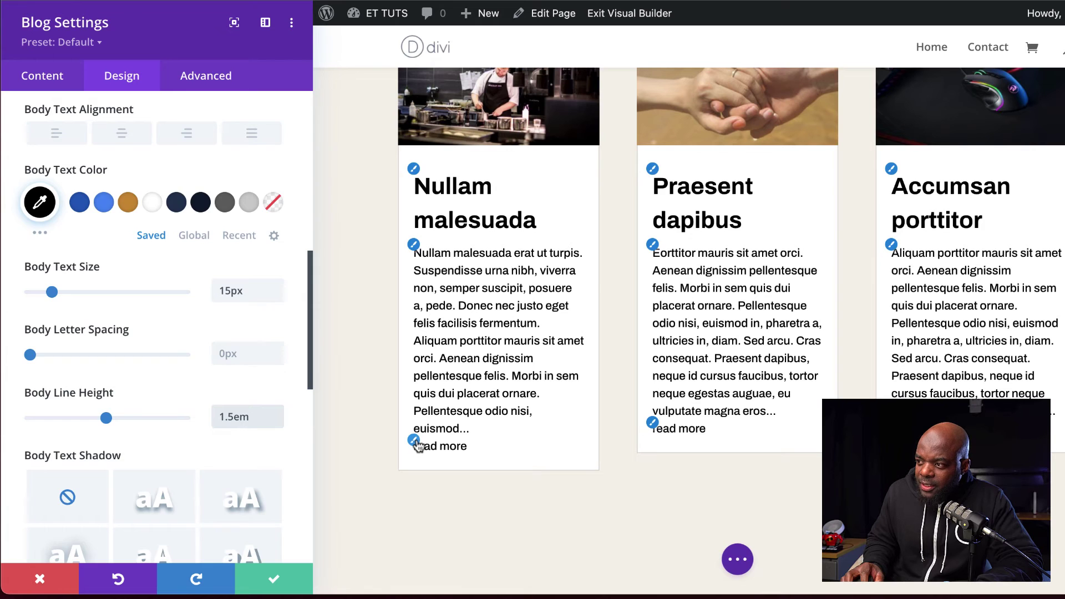
pyautogui.click(417, 446)
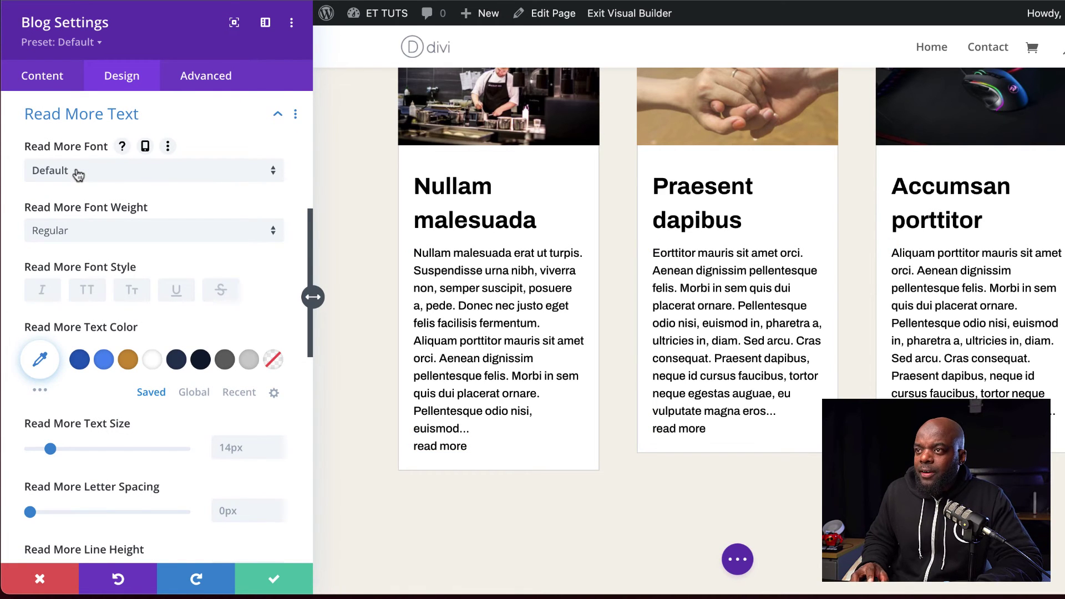
# - Make the read more links bold, uppercase Archivo
pyautogui.click(78, 173)
pyautogui.write('arch')
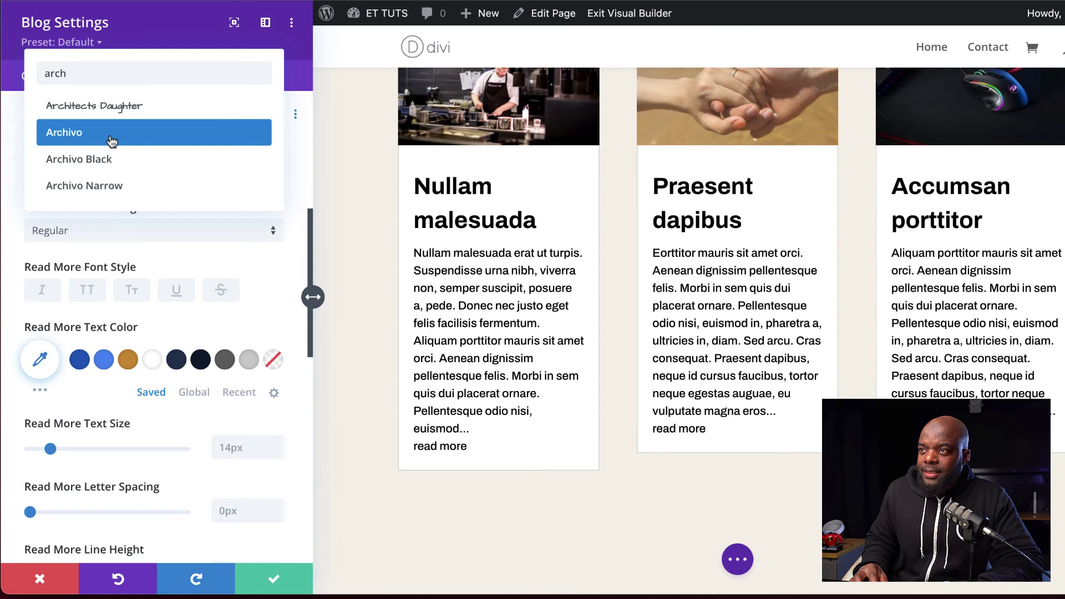
pyautogui.click(112, 139)
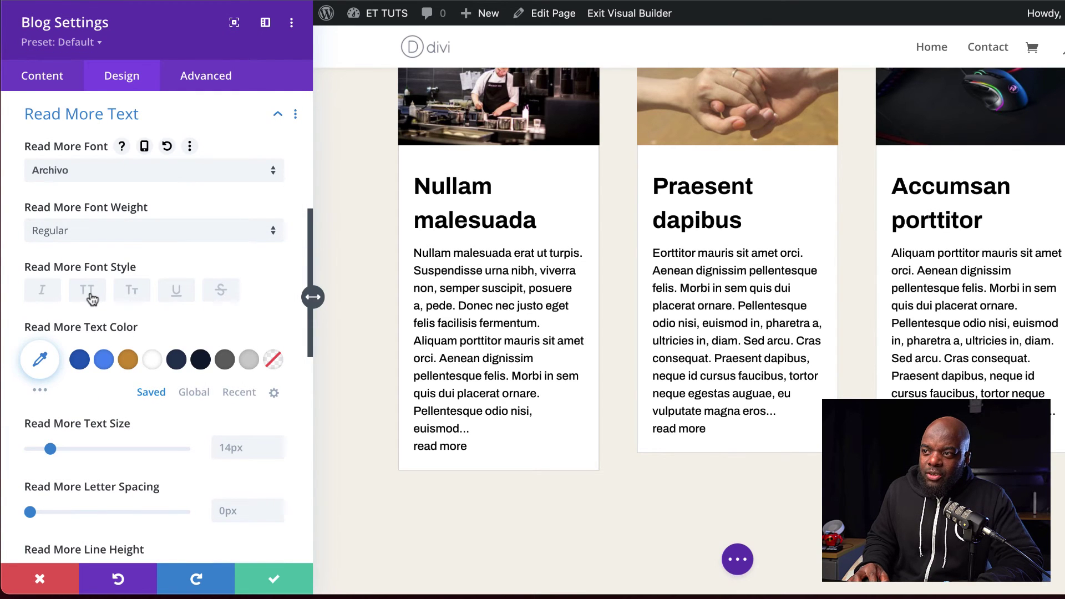
pyautogui.click(90, 297)
pyautogui.click(72, 238)
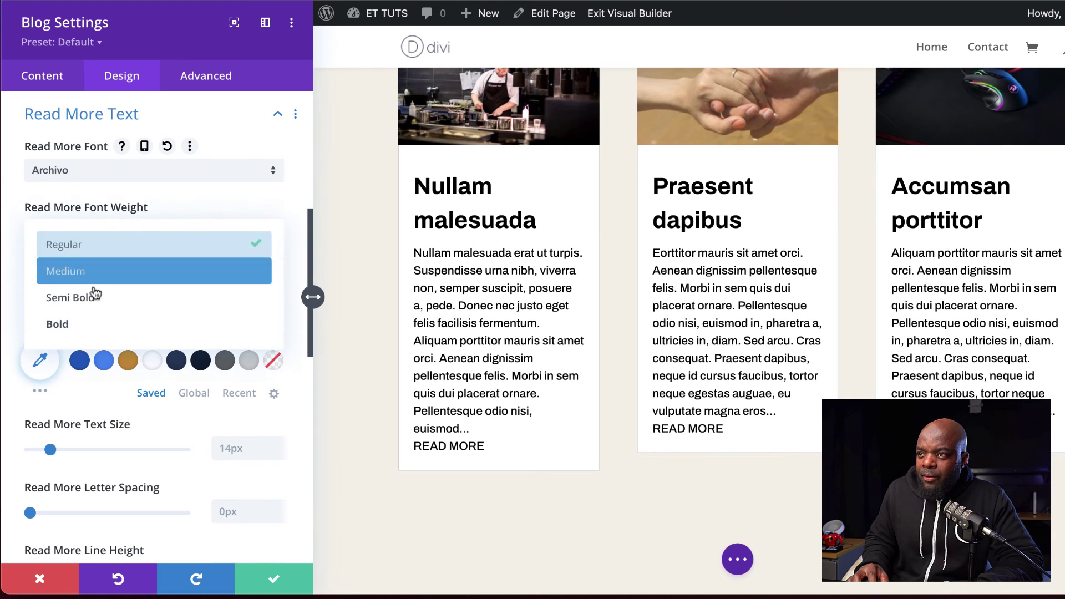
pyautogui.click(83, 327)
# - Set the read more line height to 2.6em and expand the blog's Spacing settings
pyautogui.scroll(-2, 206, 350)
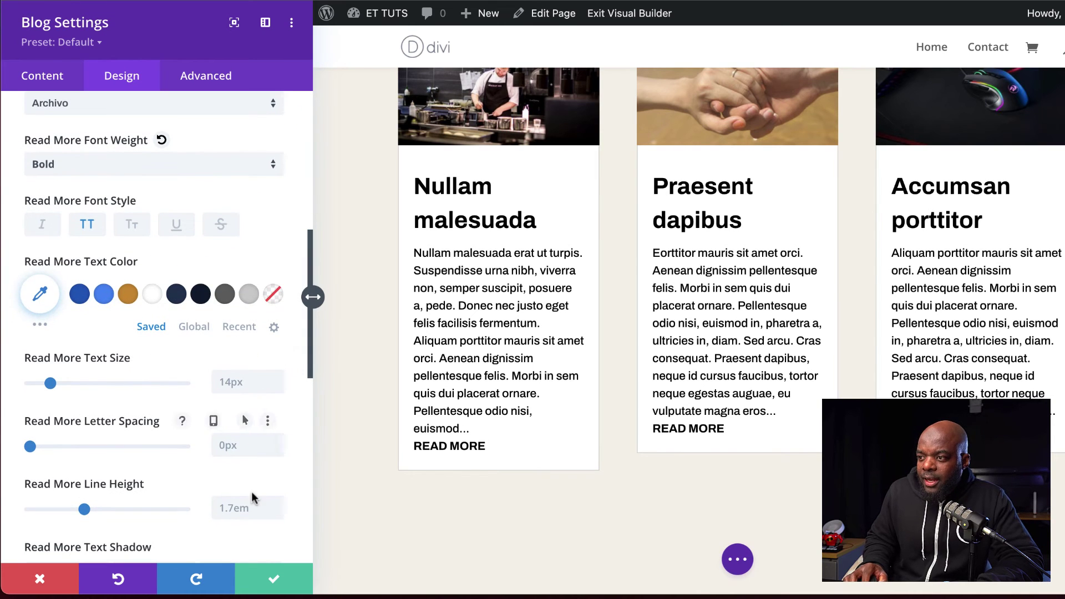
pyautogui.tripleClick(244, 507)
pyautogui.write('2.6em')
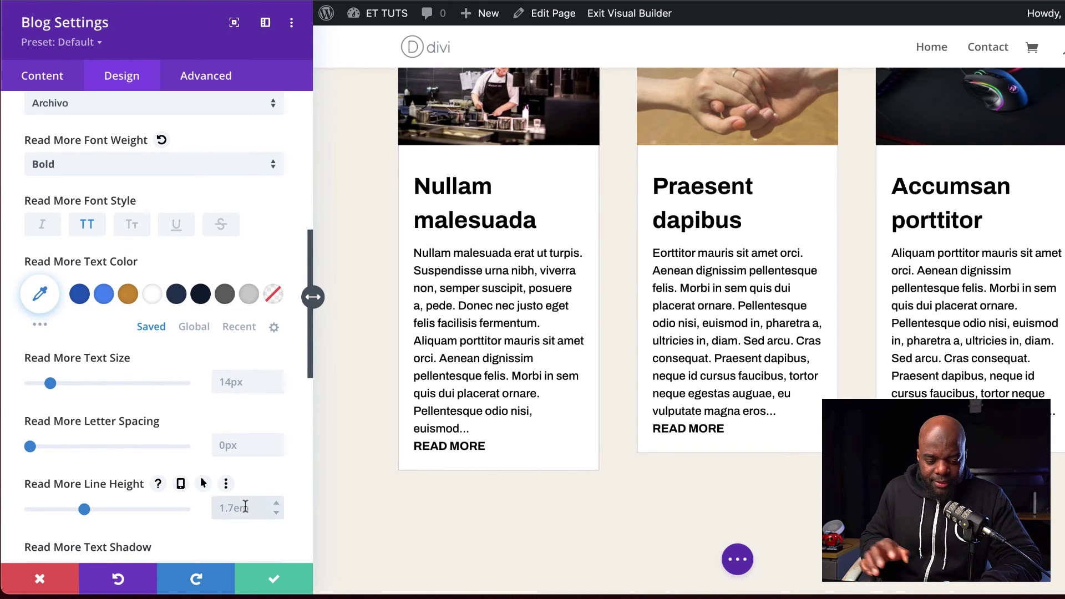
pyautogui.scroll(-5, 200, 288)
pyautogui.scroll(-4, 214, 298)
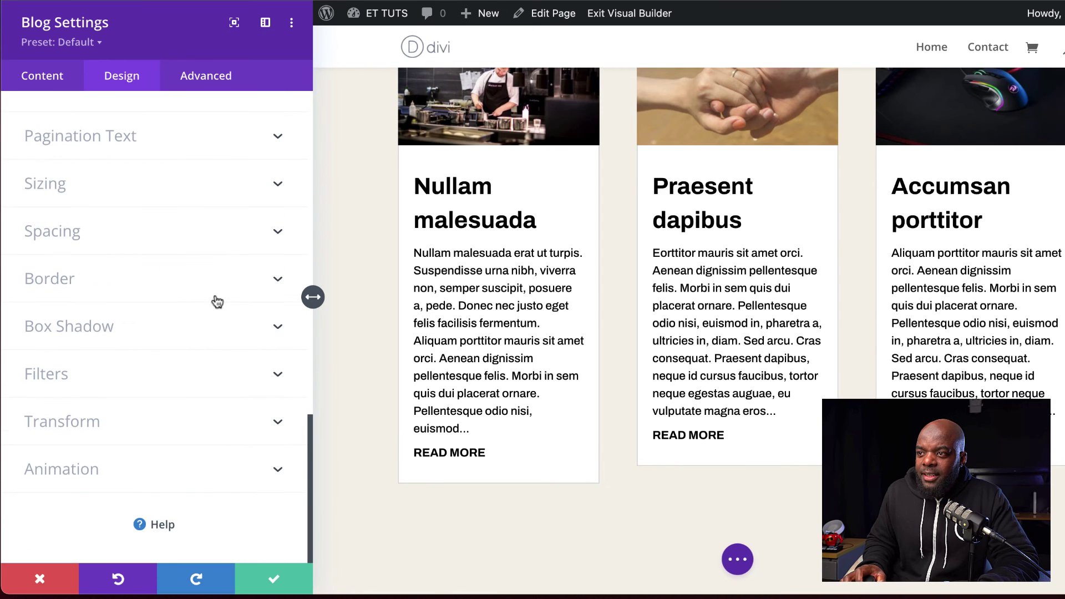
pyautogui.click(68, 235)
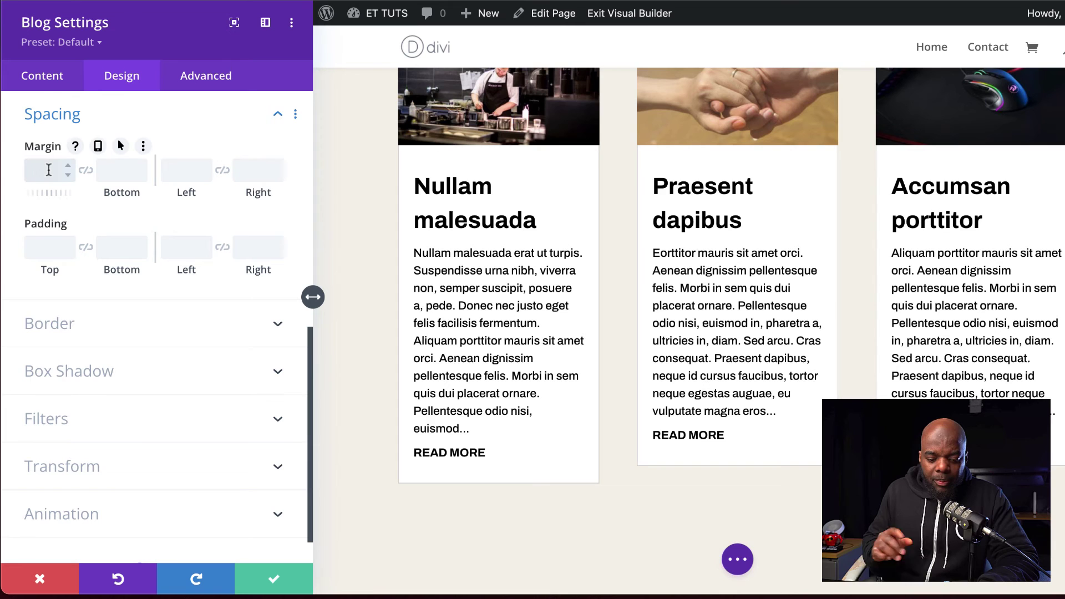